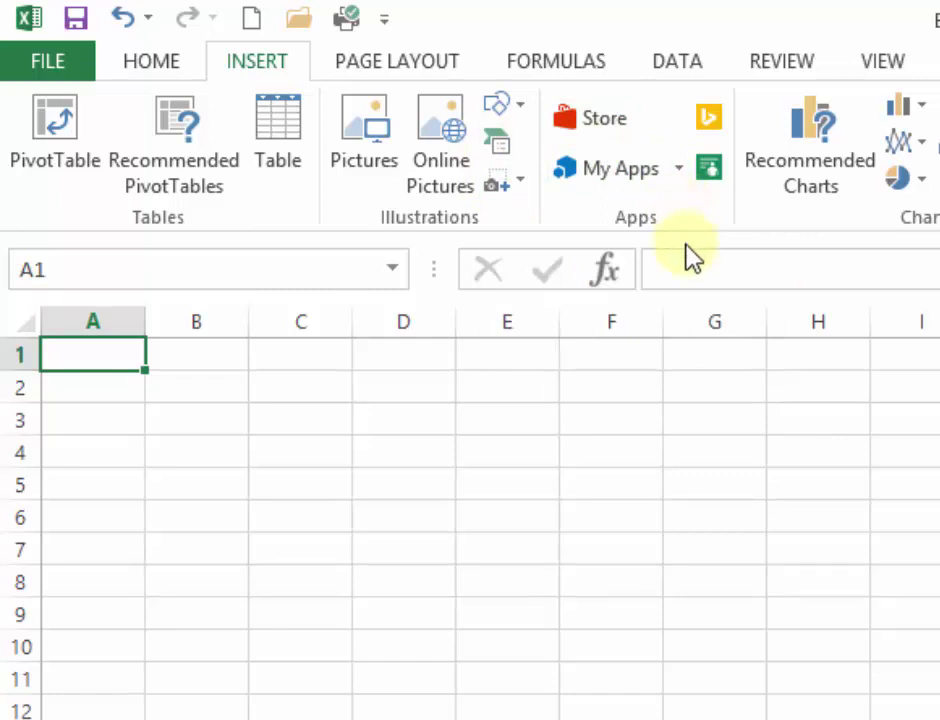
- Open the Office Store and filter its apps to the Financial Management category, scrolling the results
left_click(599, 121)
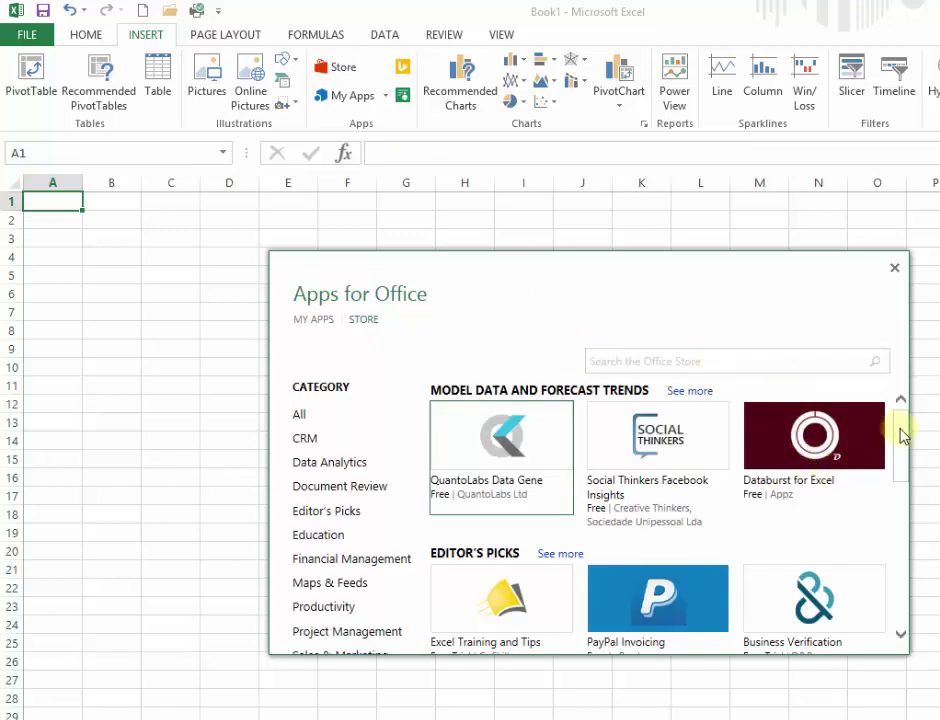
left_click_drag(900, 433, 901, 448)
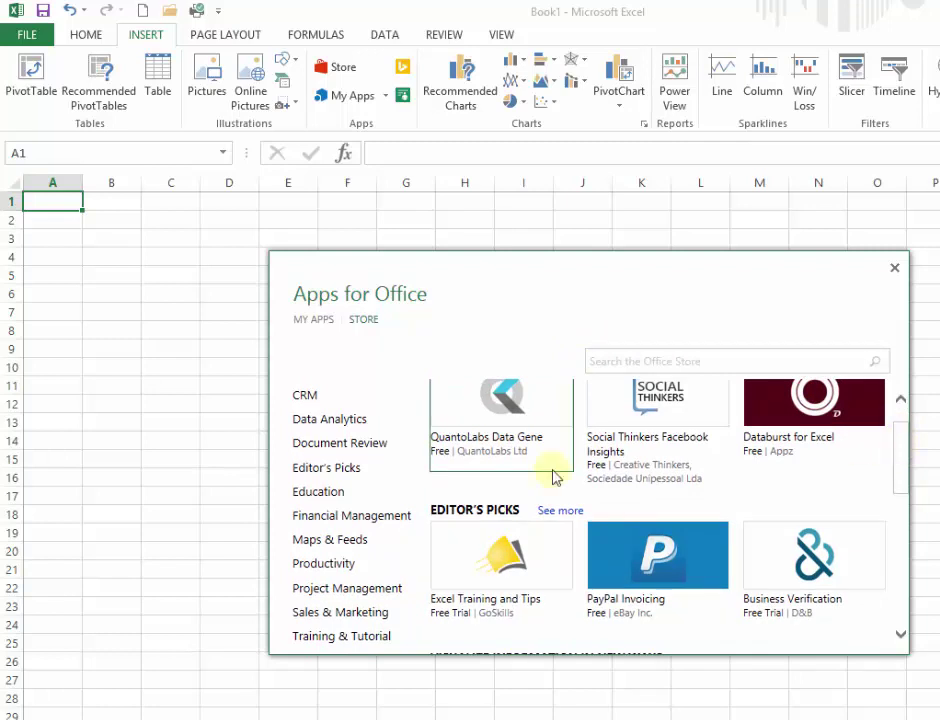
left_click(341, 519)
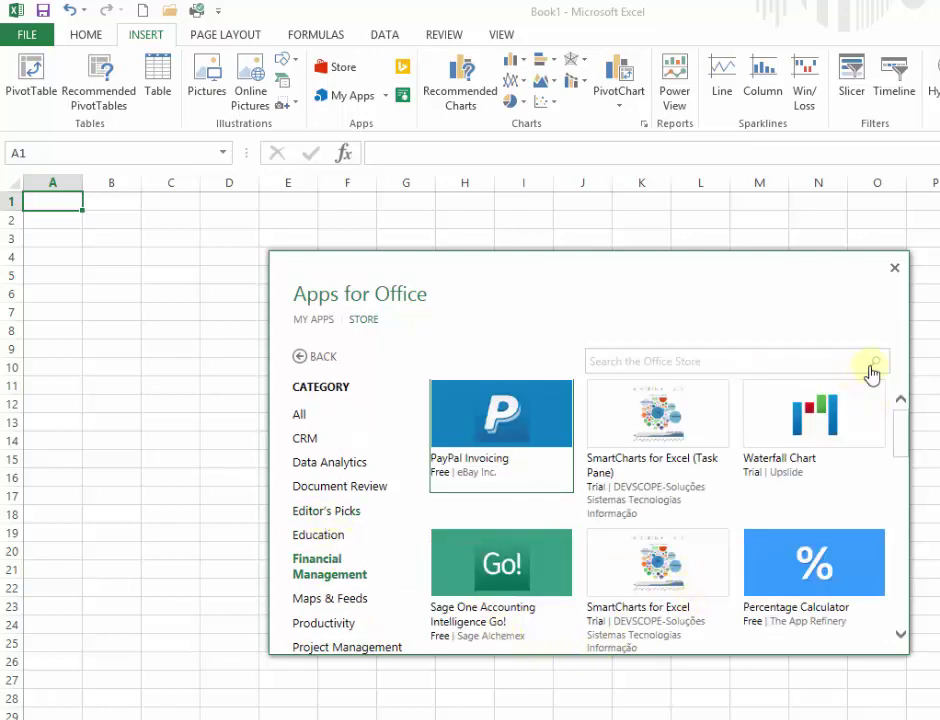
left_click(797, 361)
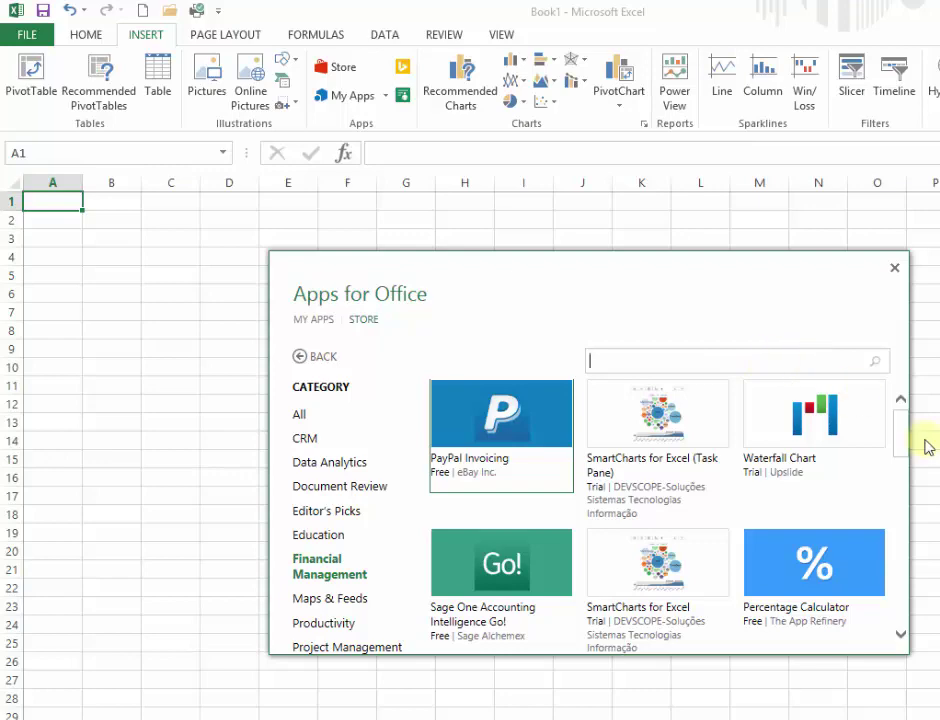
mouse_move(904, 430)
left_mouse_down()
mouse_move(893, 472)
mouse_move(898, 538)
mouse_move(893, 465)
left_mouse_up()
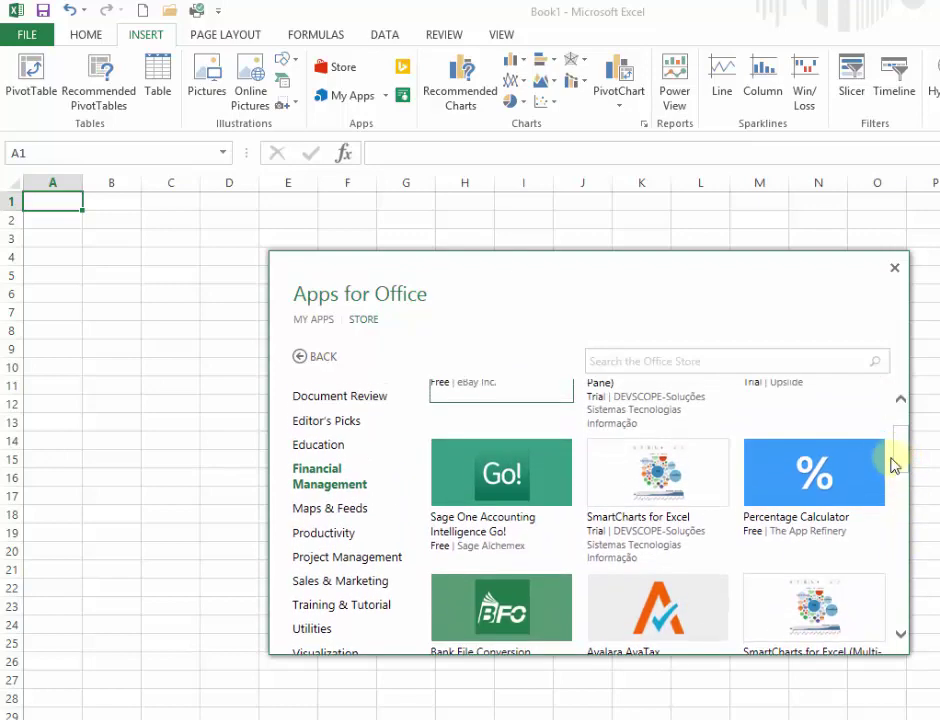
scroll(770, 448, "up", 3)
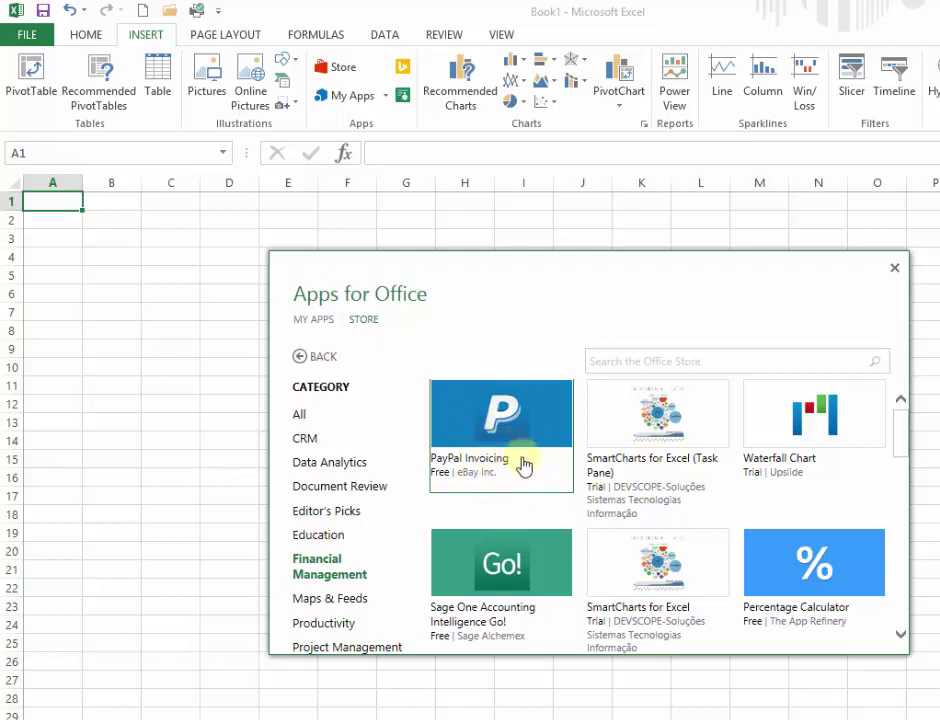
- Open the PayPal Invoicing app's details and trust it to add its task pane
left_click(497, 418)
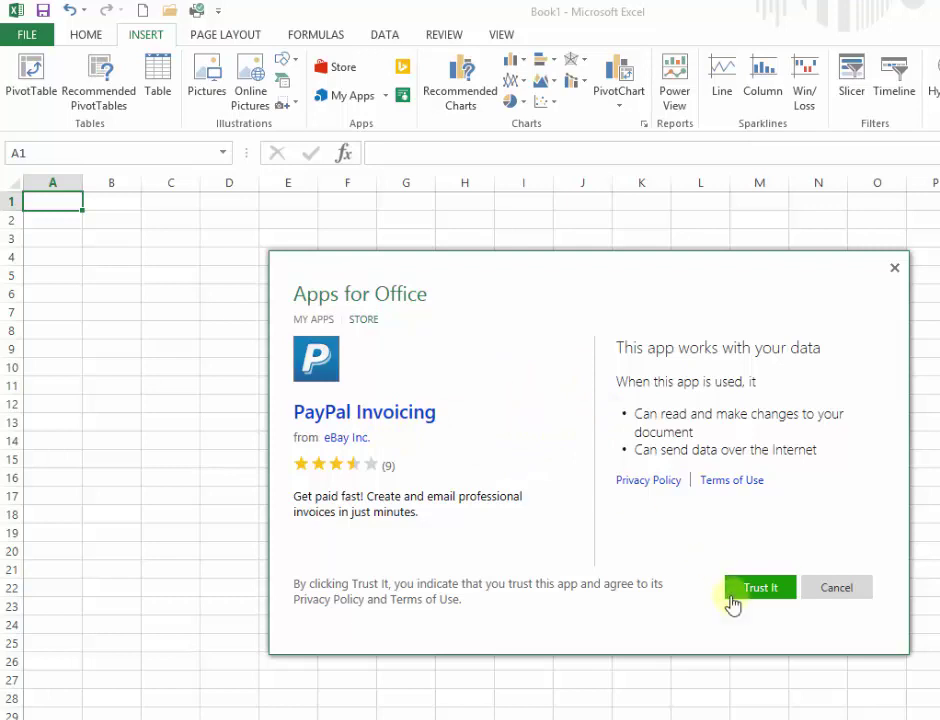
left_click(752, 590)
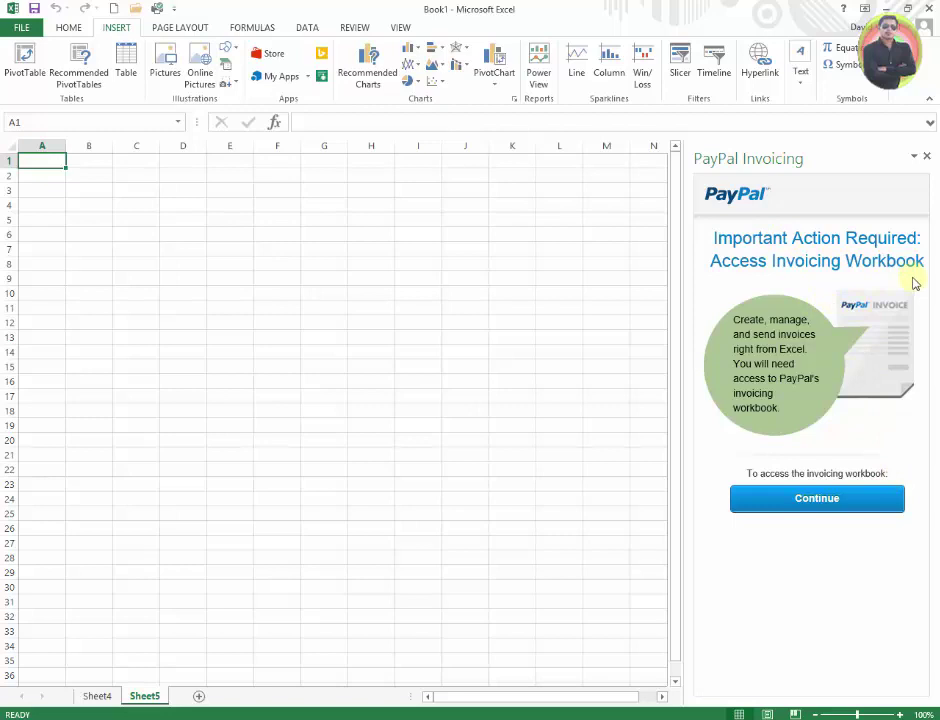
- Fetch PayPalInvoice.xltx through Internet Explorer's download prompt and open it directly in Excel
left_click(820, 503)
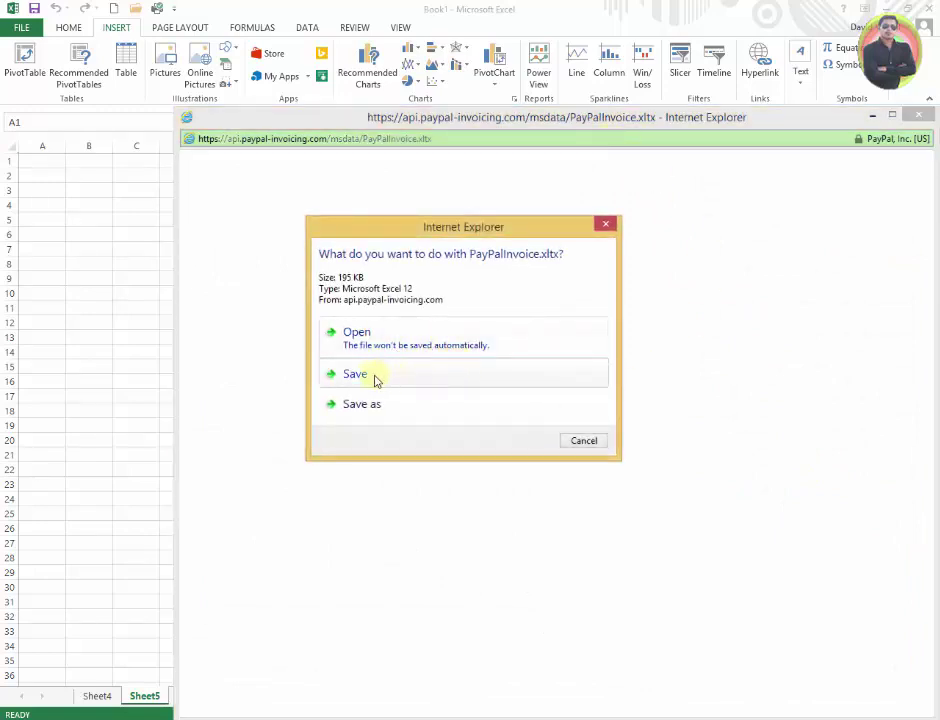
left_click(376, 376)
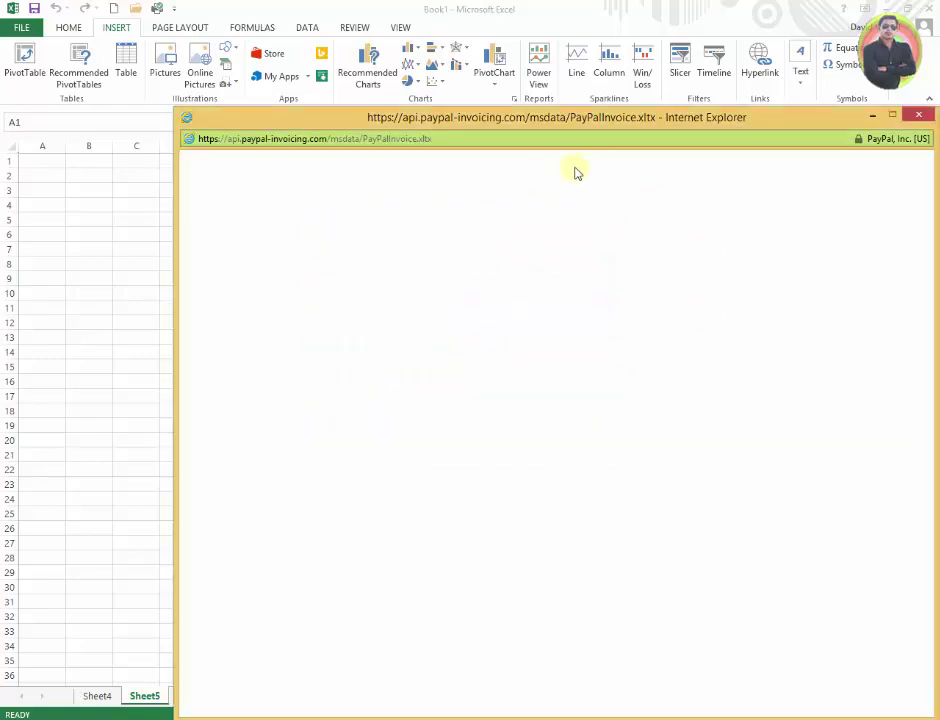
left_click(552, 421)
left_click(826, 505)
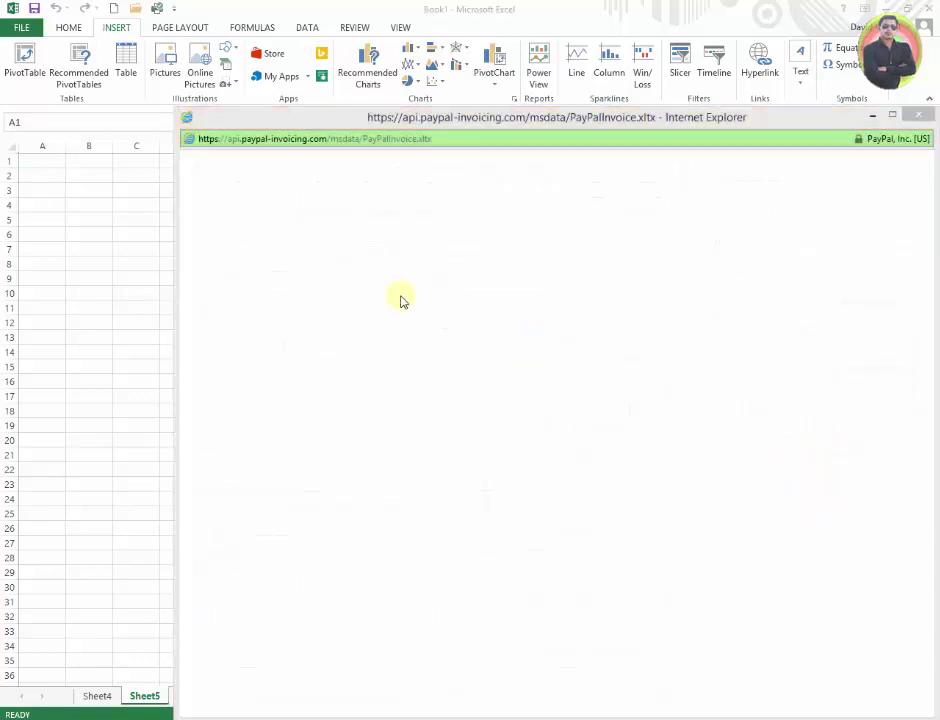
left_click(362, 335)
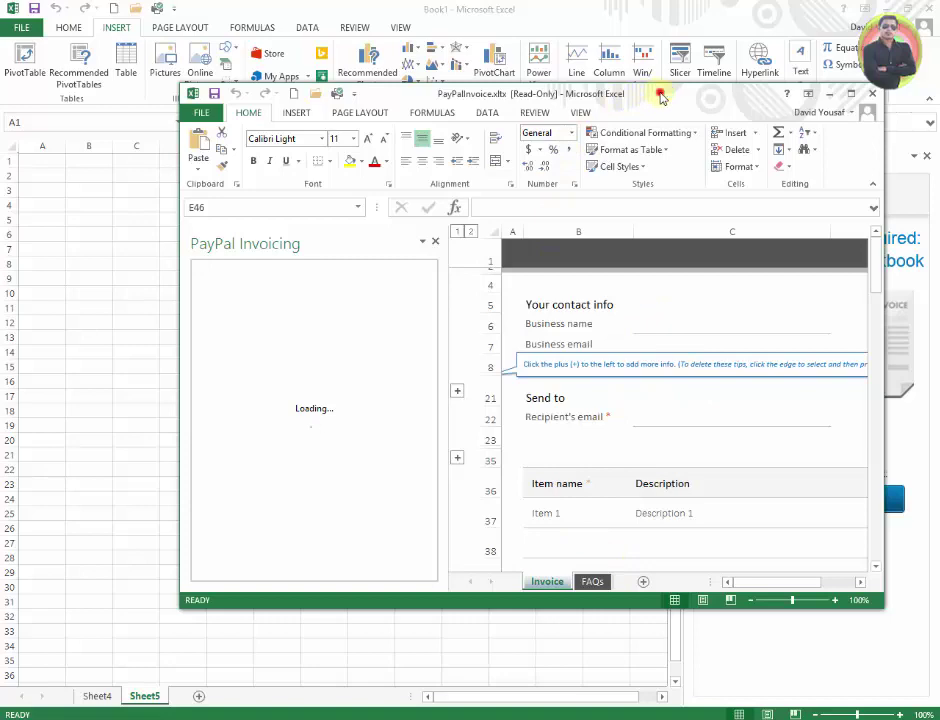
- Maximize the PayPalInvoice window and scroll down the Invoice sheet and back to the top
double_click(660, 95)
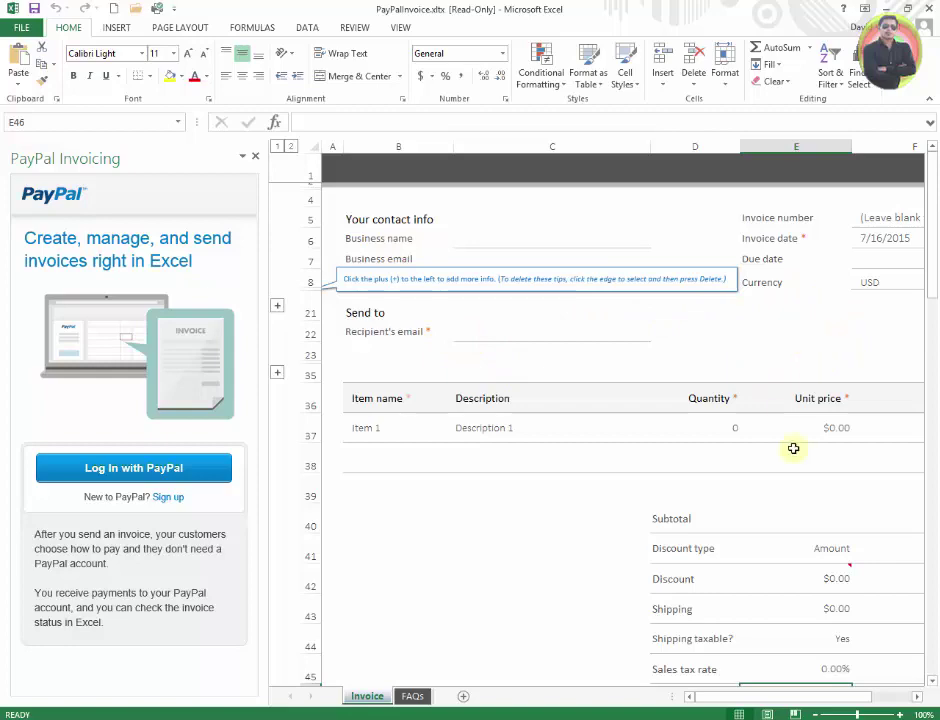
scroll(746, 520, "down", 5)
scroll(746, 520, "down", 5)
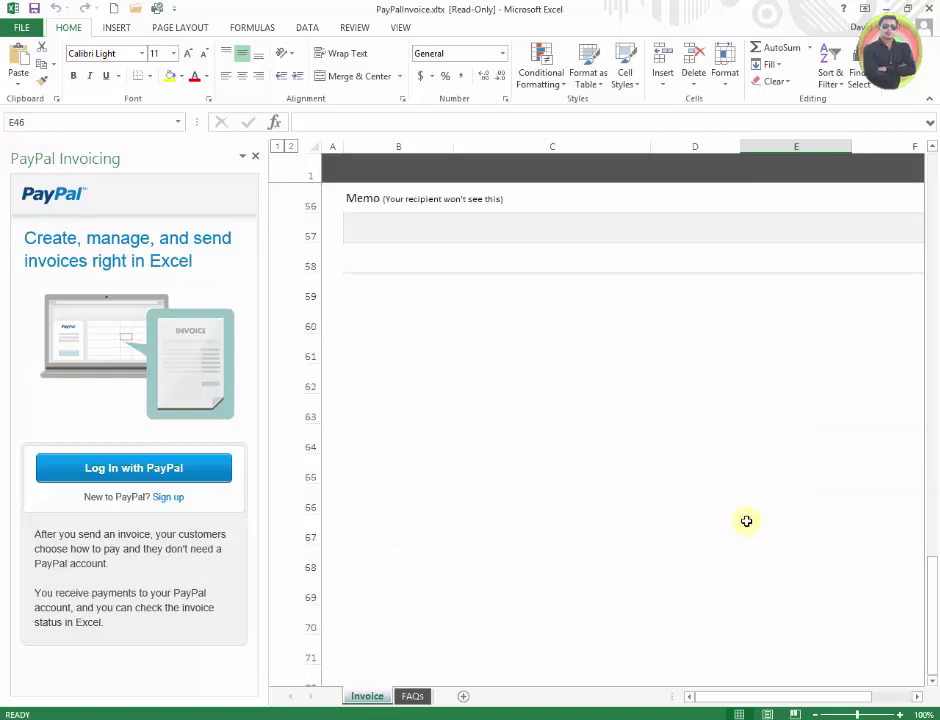
scroll(746, 520, "down", 1)
scroll(746, 520, "up", 5)
scroll(746, 520, "up", 3)
scroll(746, 520, "up", 4)
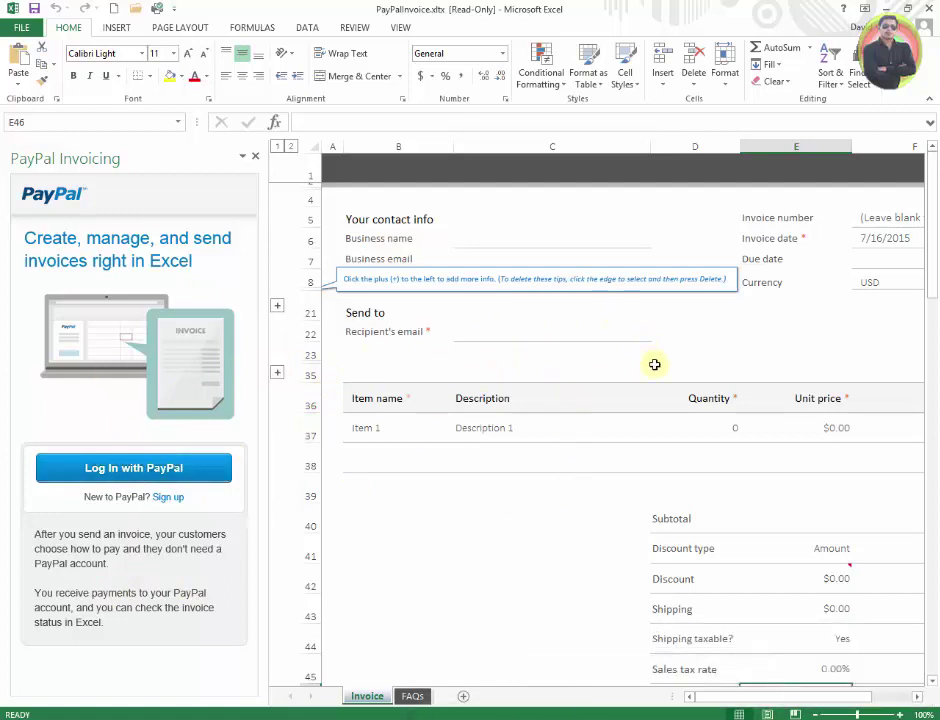
- Reopen the Office Store and show the SmartCharts for Excel (Multi-user/Site License) details
left_click(116, 27)
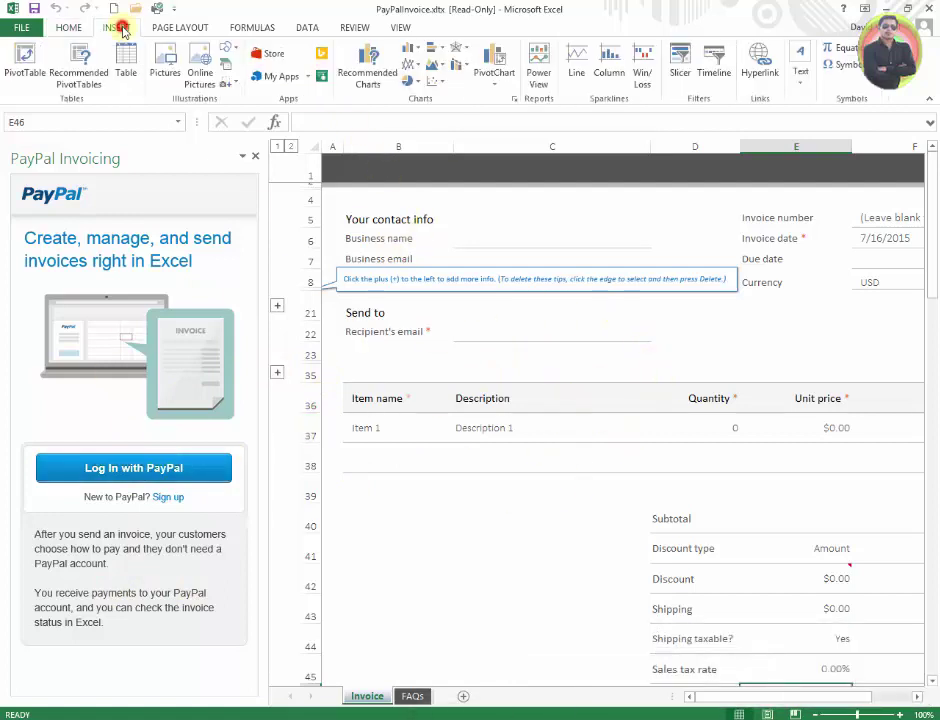
left_click(274, 56)
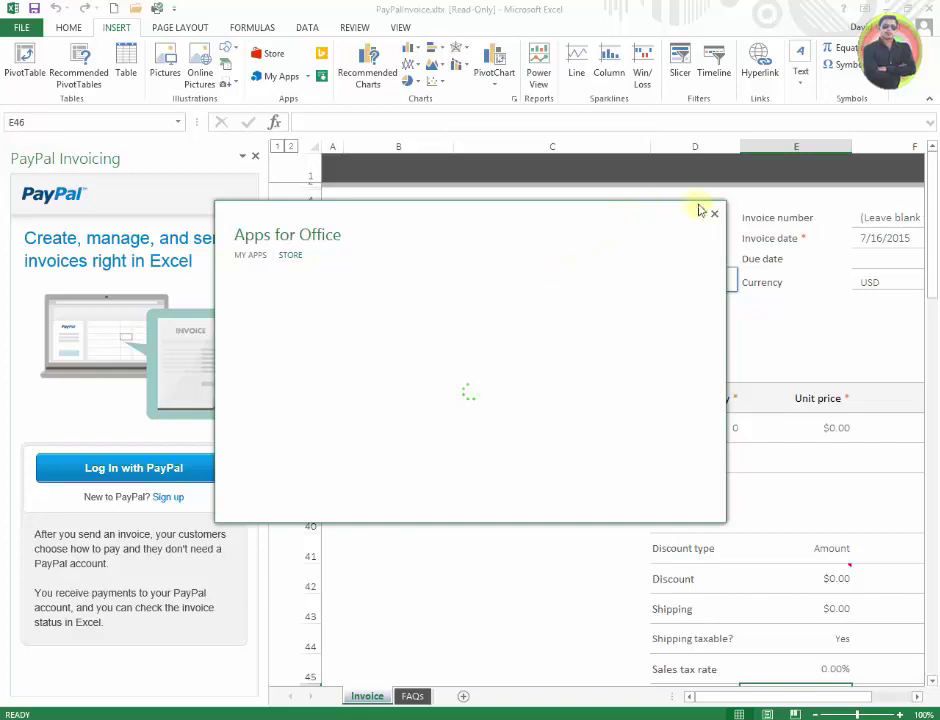
left_click_drag(719, 345, 709, 449)
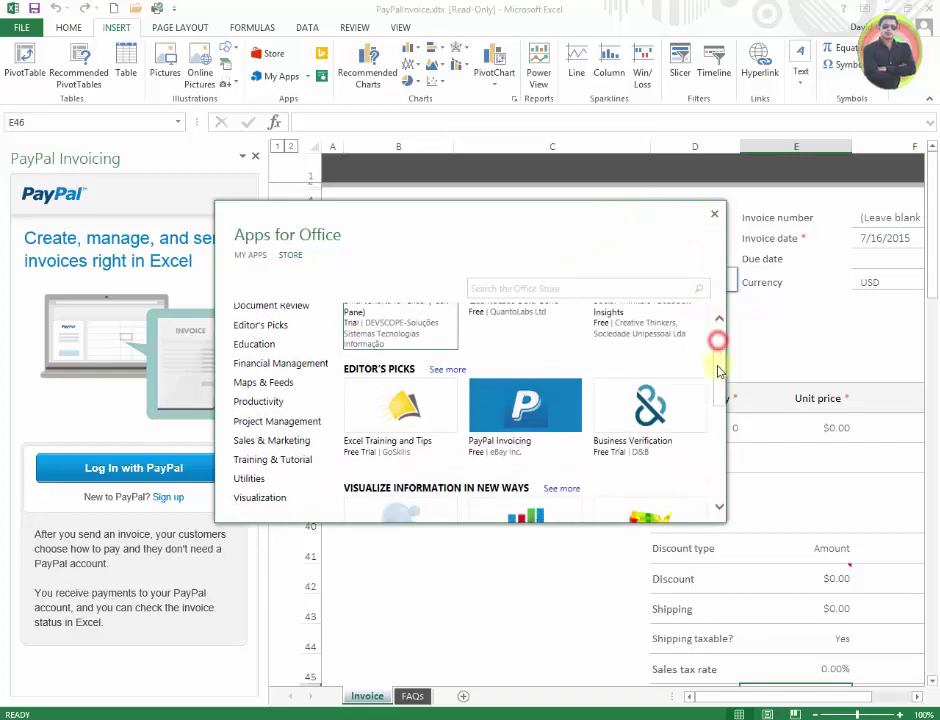
scroll(709, 449, "up", 1)
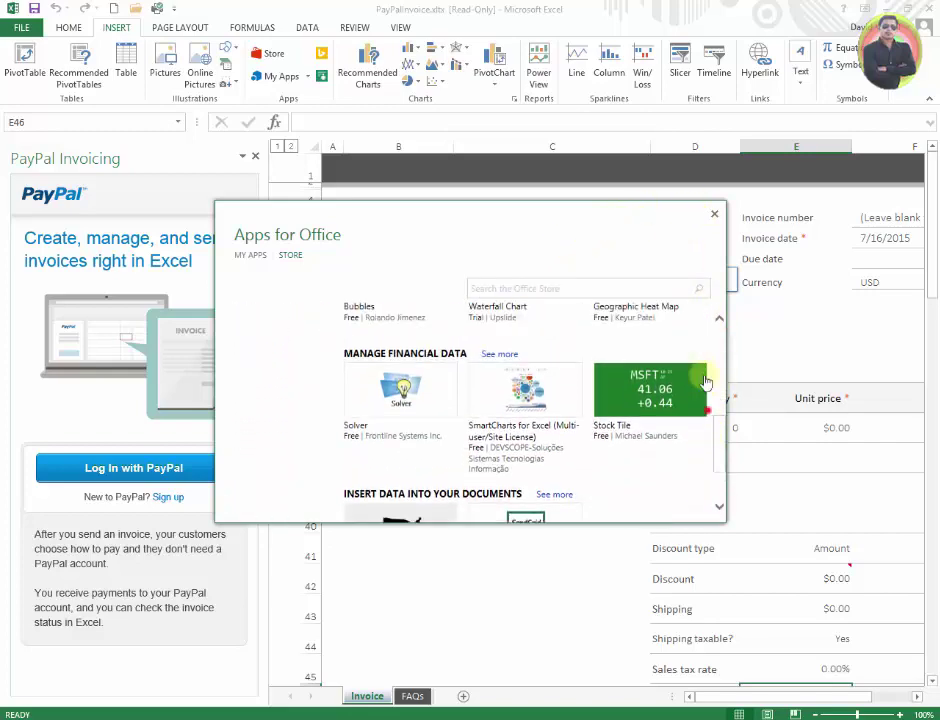
left_click(598, 283)
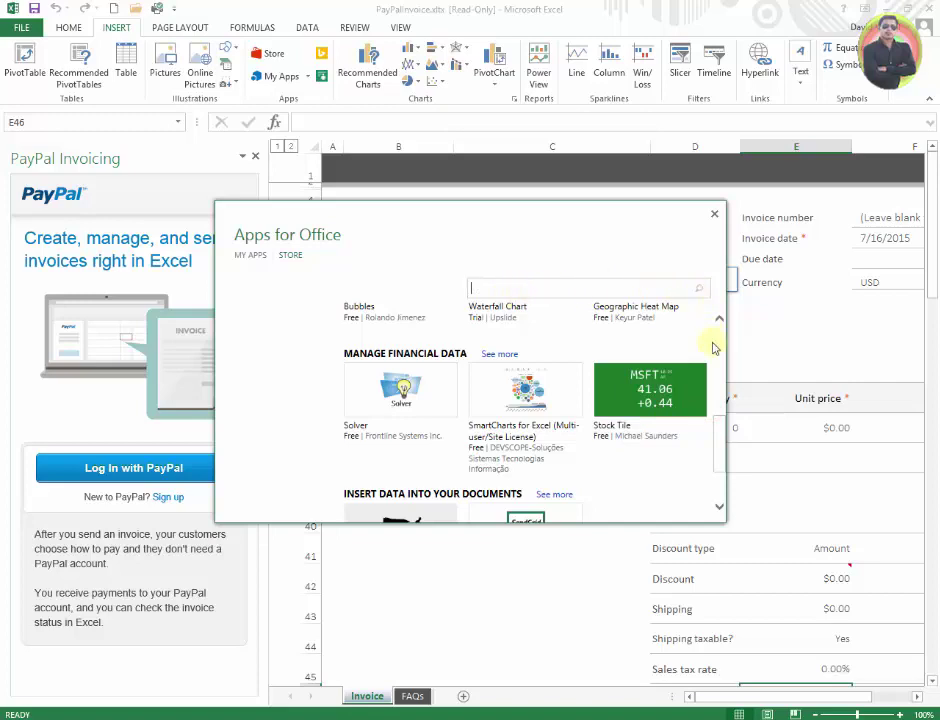
mouse_move(722, 438)
left_mouse_down()
mouse_move(716, 378)
mouse_move(716, 441)
left_mouse_up()
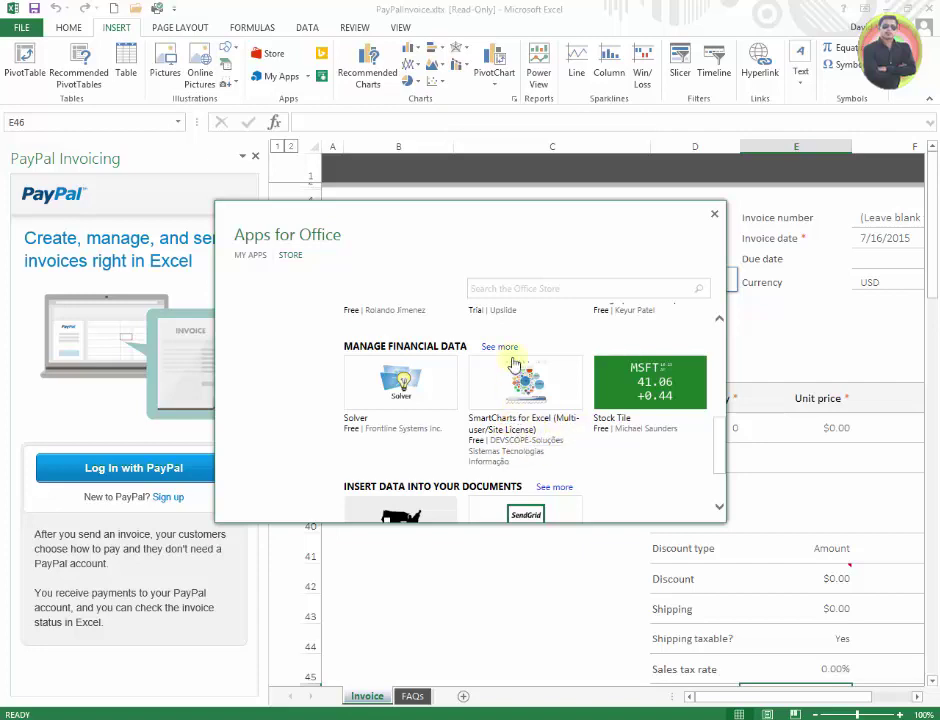
left_click(511, 412)
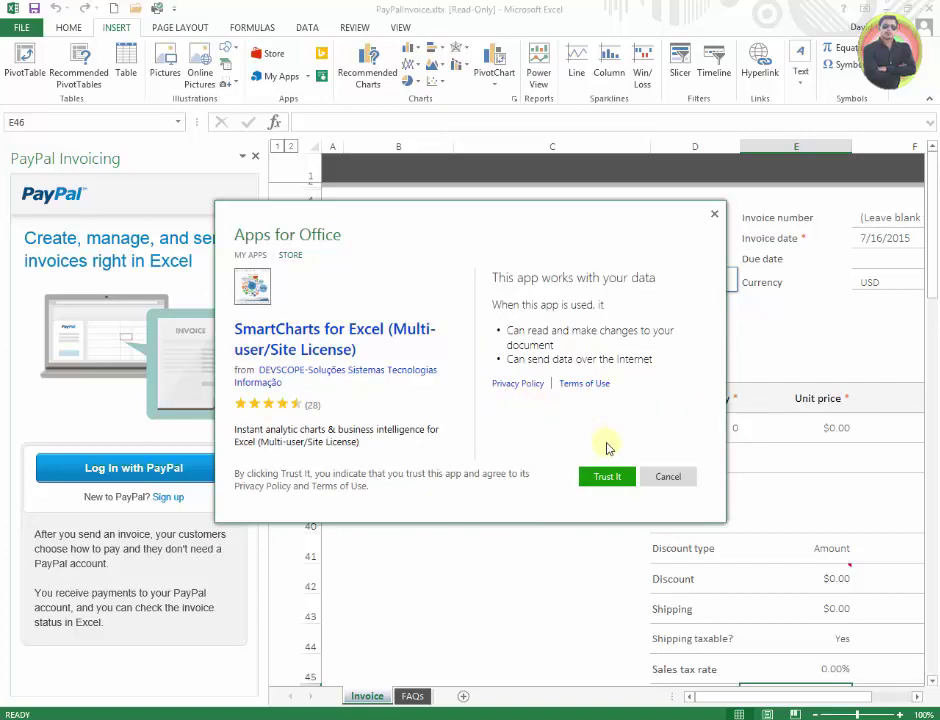
- Trust SmartCharts to insert its bubble chart and close the PayPal Invoicing pane
left_click(606, 475)
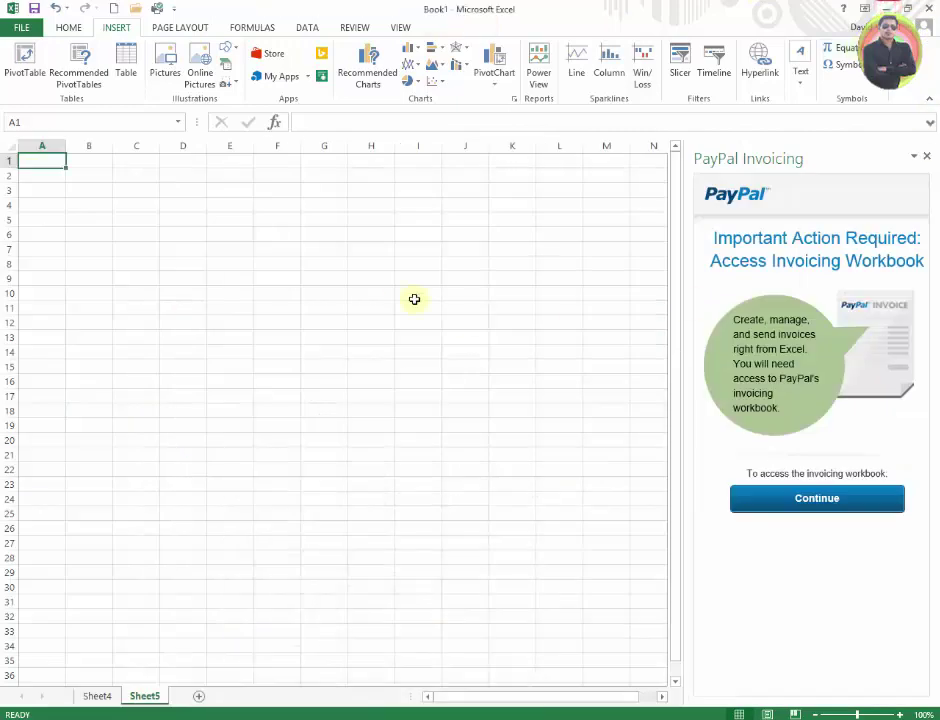
left_click(927, 159)
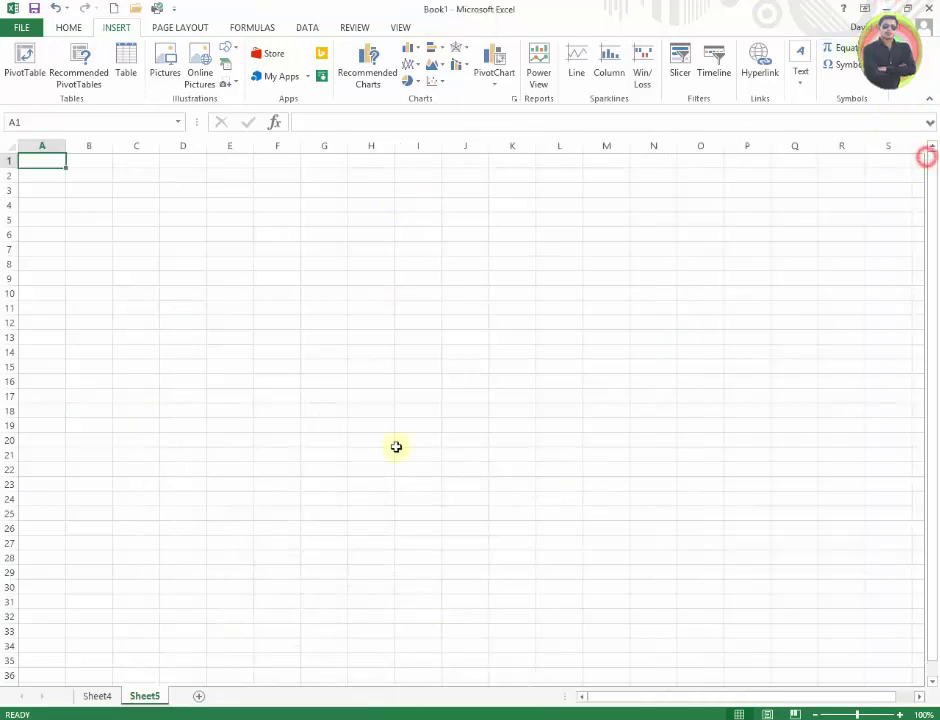
mouse_move(346, 712)
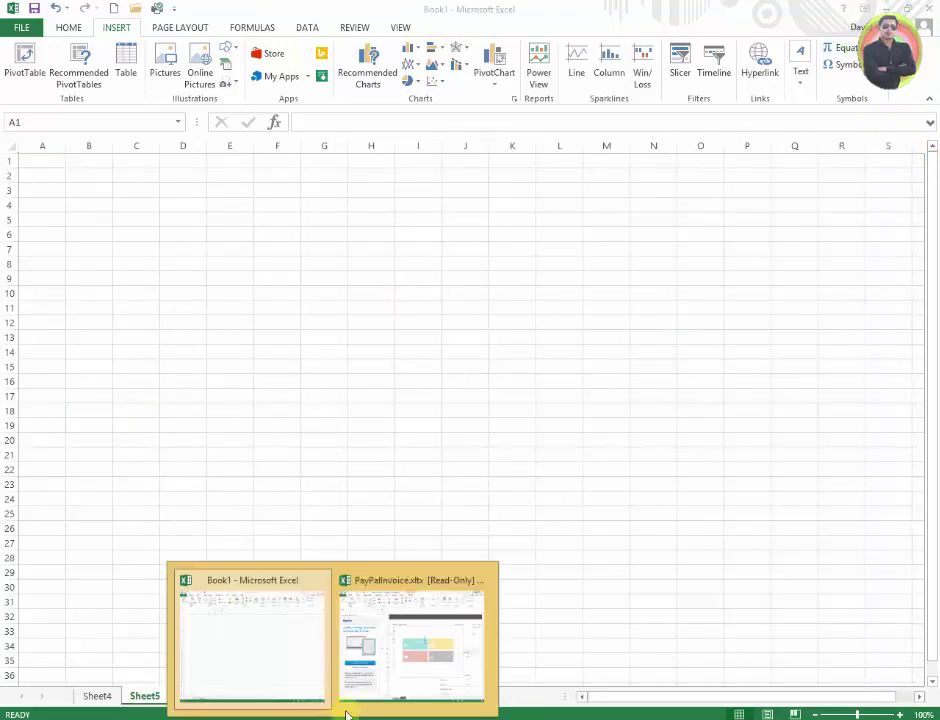
- Close the PayPalInvoice workbook with Alt+F4, choosing Don't Save
left_click(384, 674)
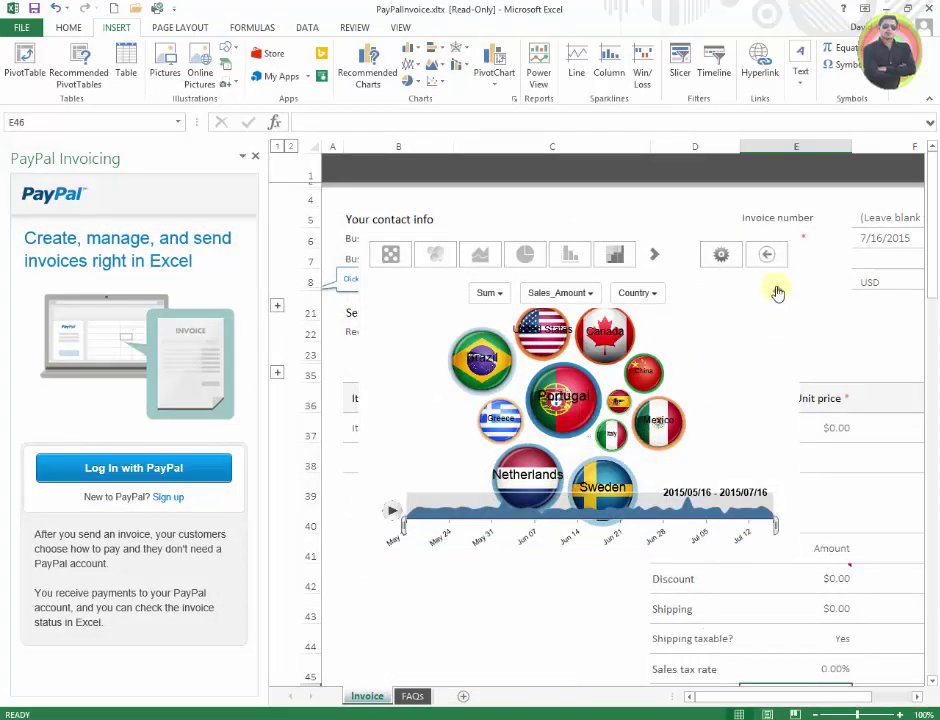
left_click_drag(862, 168, 720, 225)
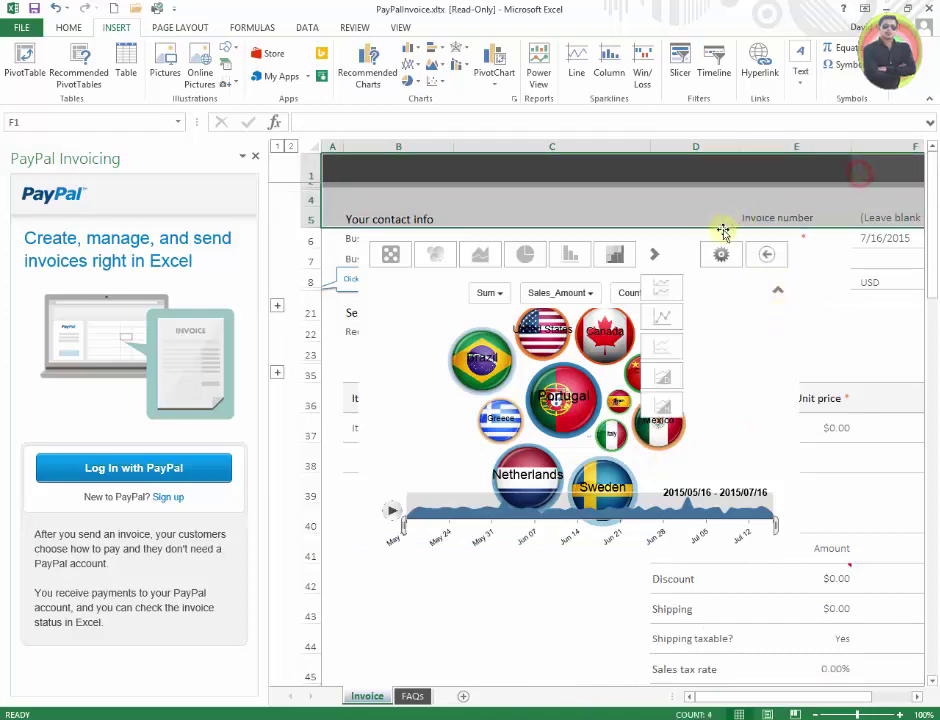
key("alt+F4")
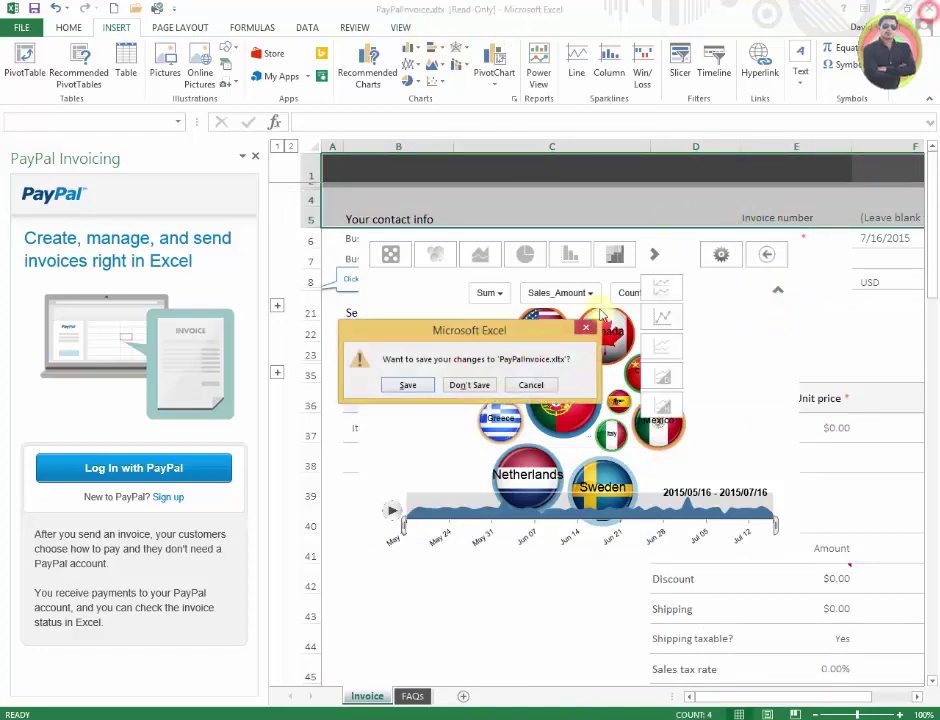
left_click(470, 385)
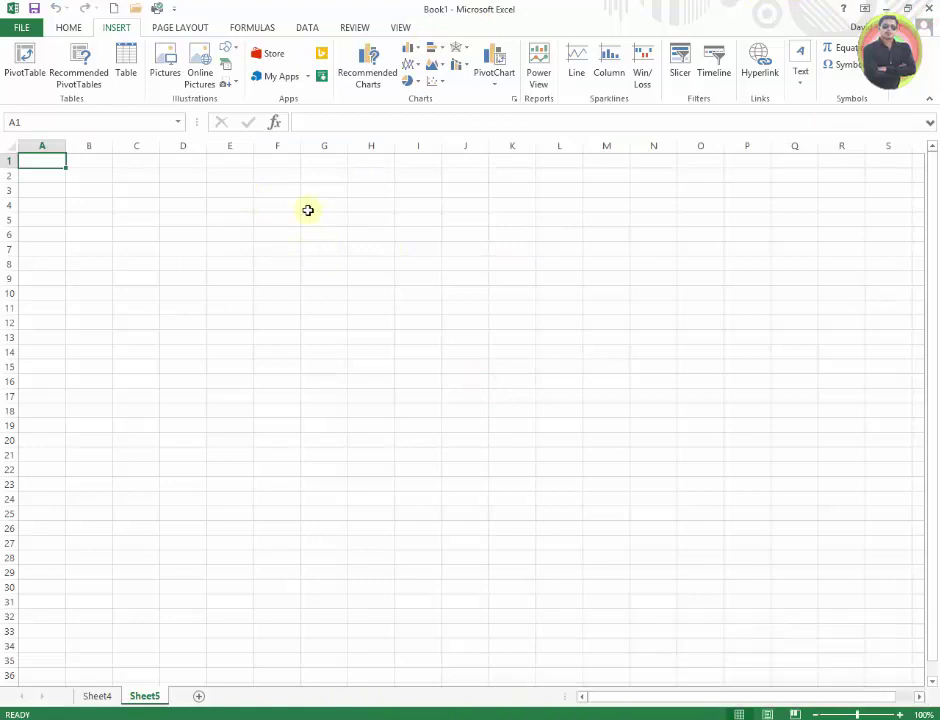
- Insert SmartCharts for Excel from My Apps into Book1, trusting it to build the sales-by-country bubble chart
left_click(279, 78)
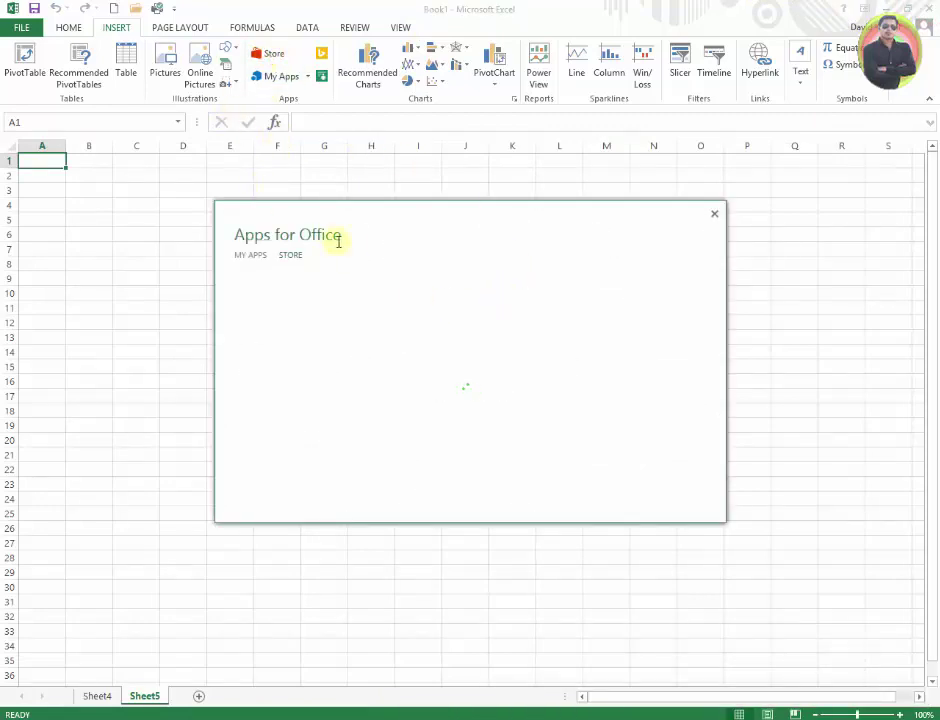
left_click_drag(720, 338, 718, 428)
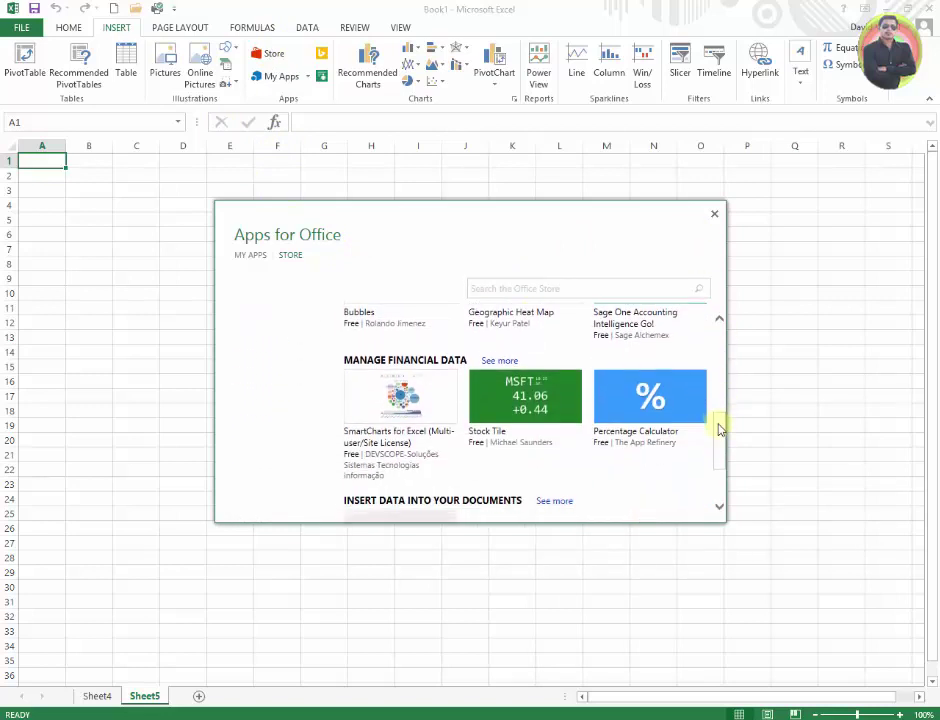
left_click(405, 436)
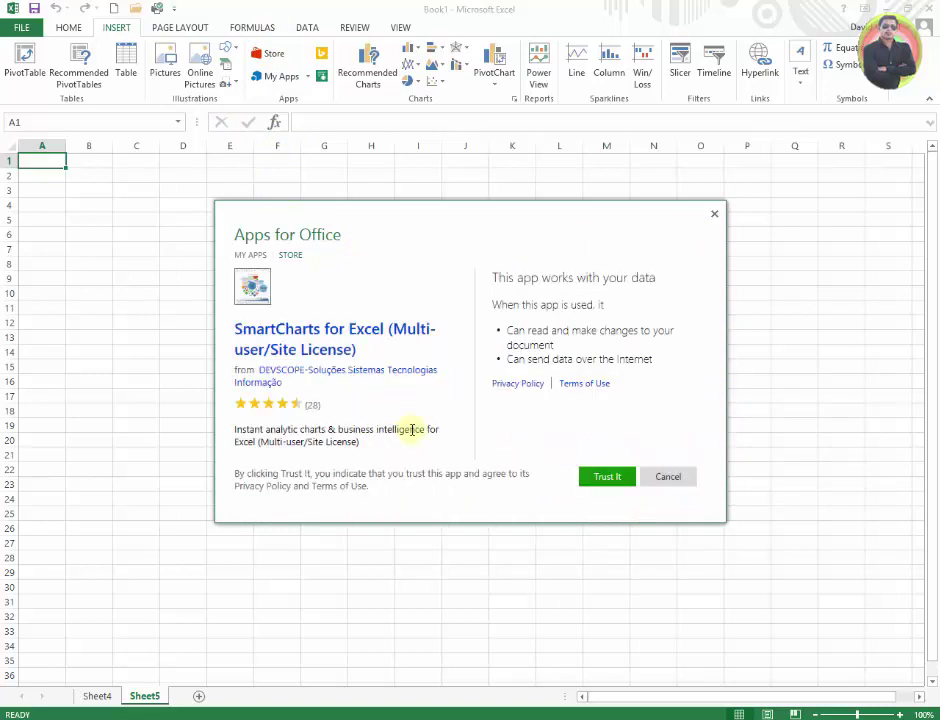
left_click(607, 476)
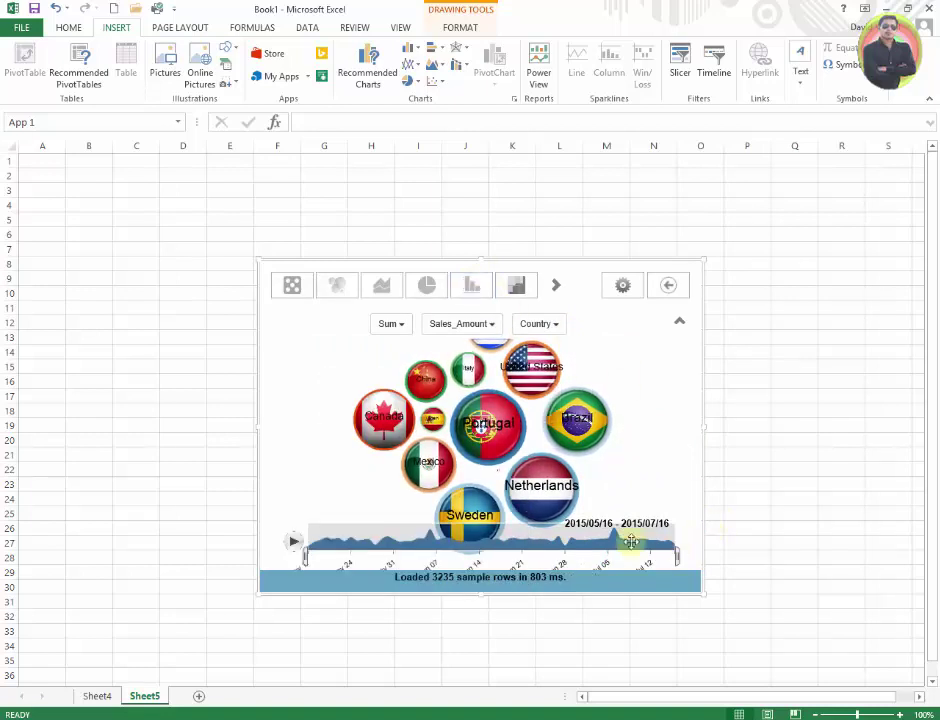
left_click(499, 418)
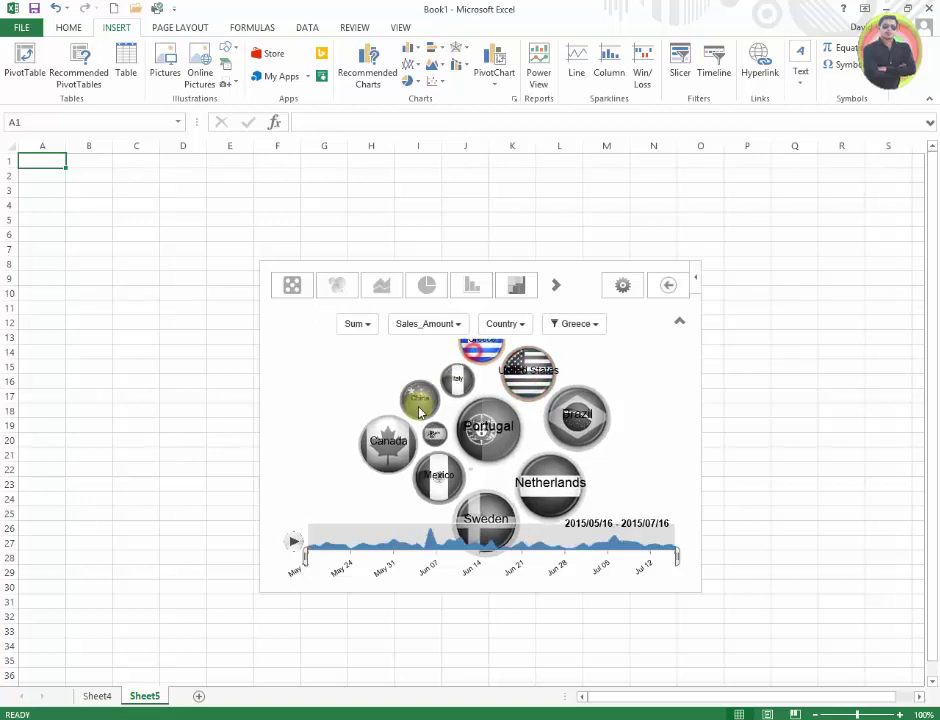
left_click(595, 325)
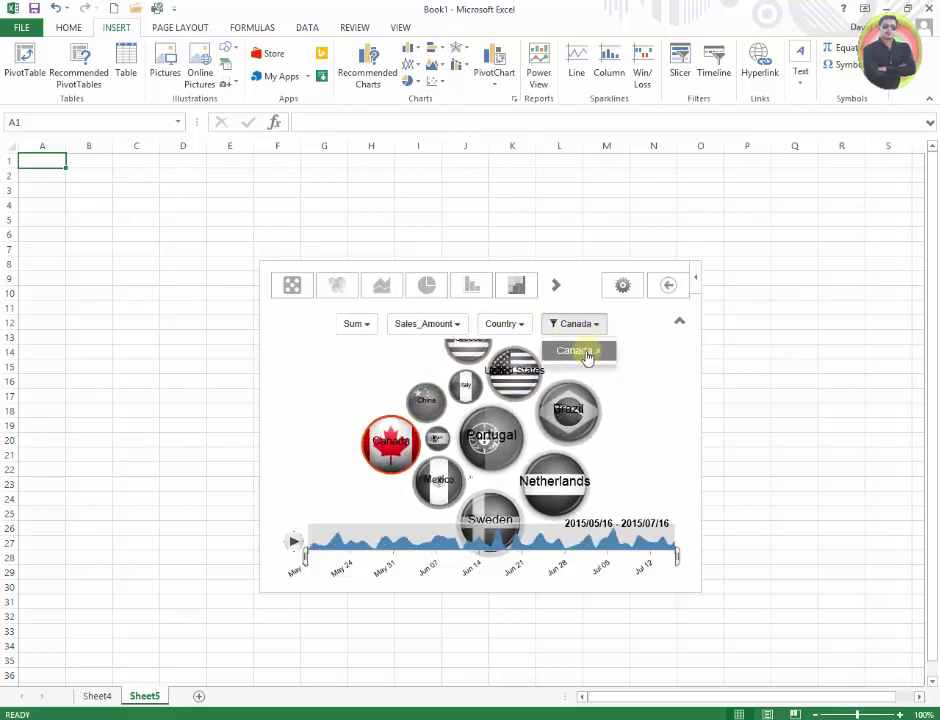
left_click(600, 352)
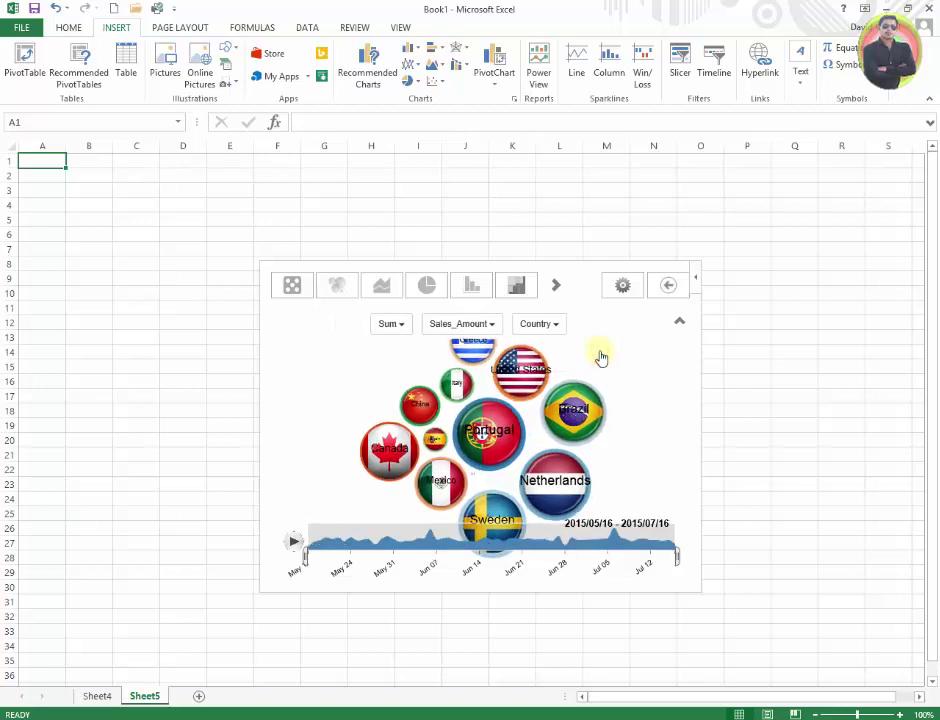
left_click(557, 326)
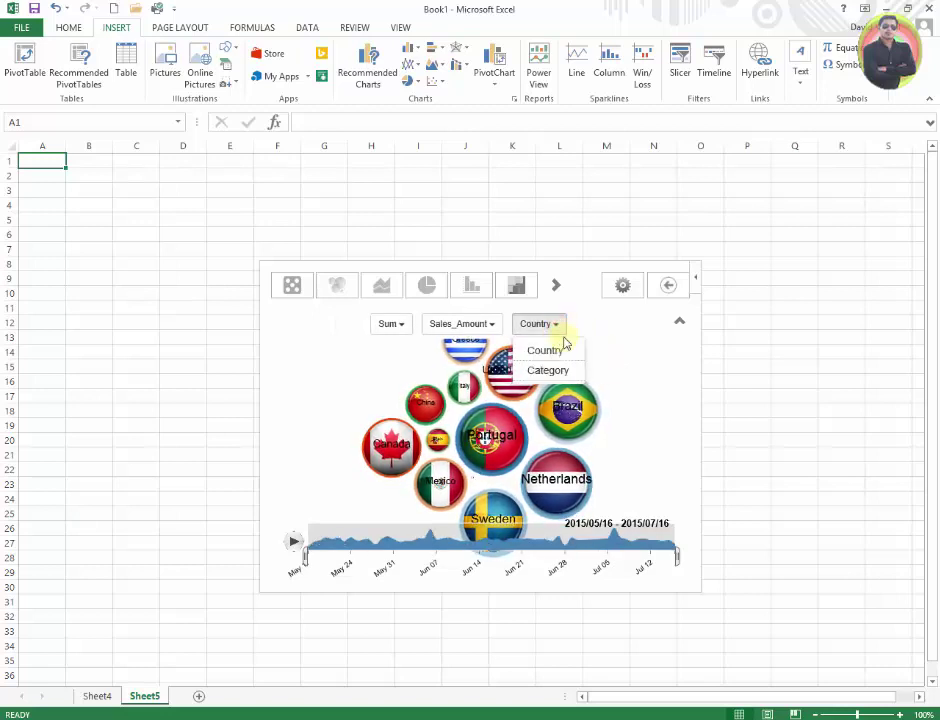
left_click(622, 287)
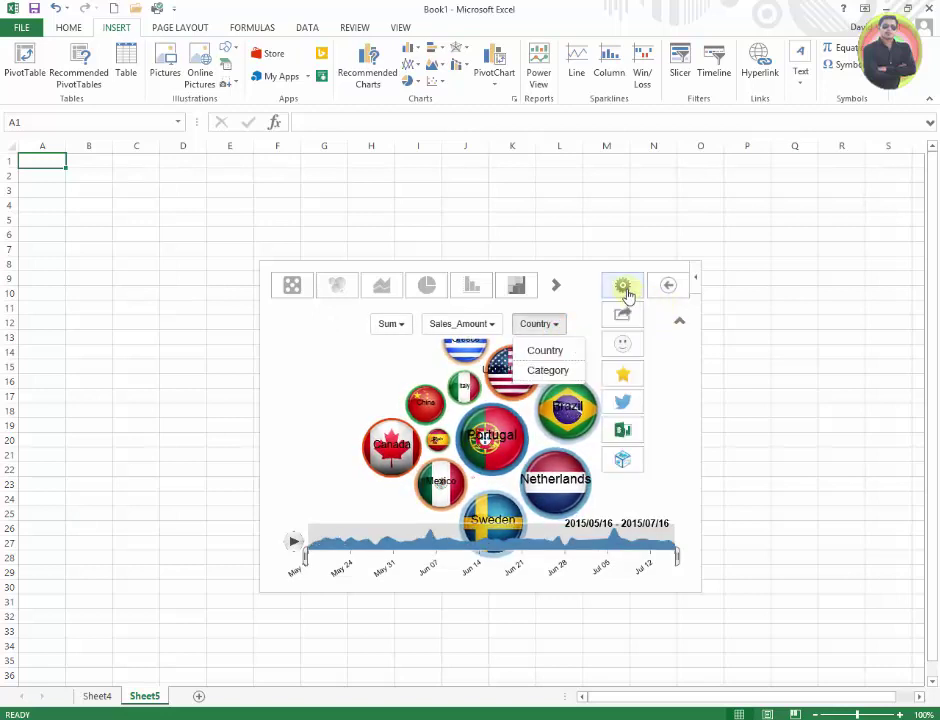
left_click(622, 402)
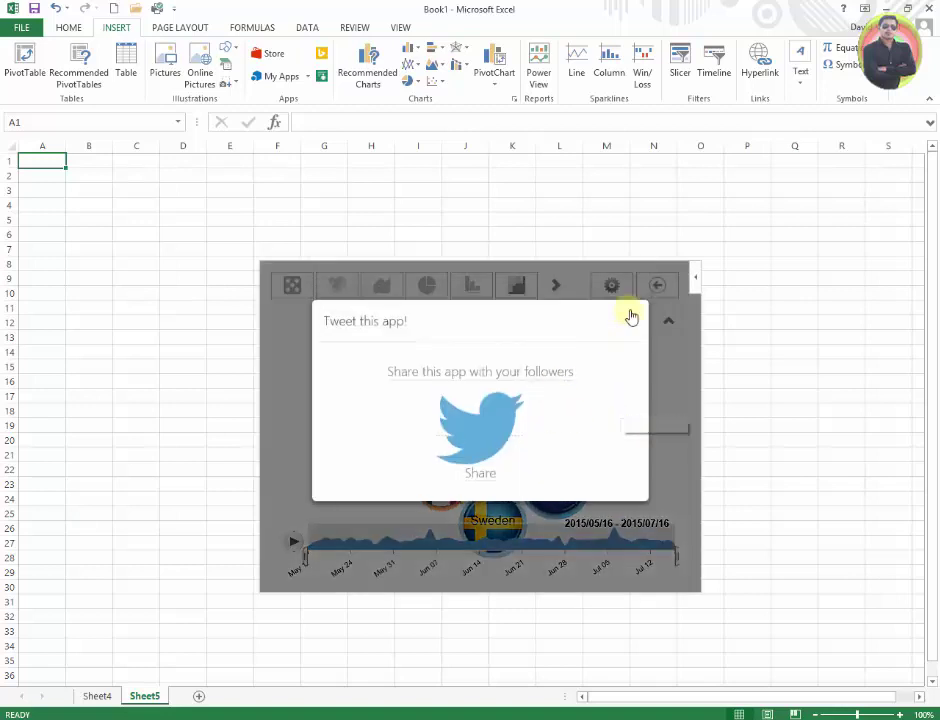
left_click(633, 318)
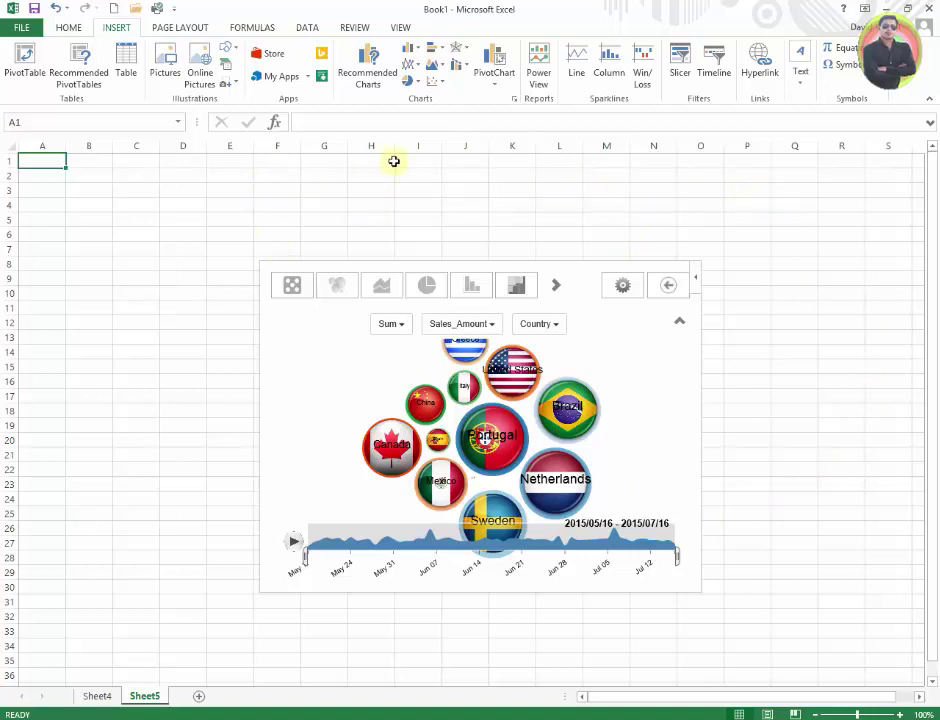
- Browse the CRM, Document Review and Education store categories, then trust and insert Gauge Pro
left_click(270, 53)
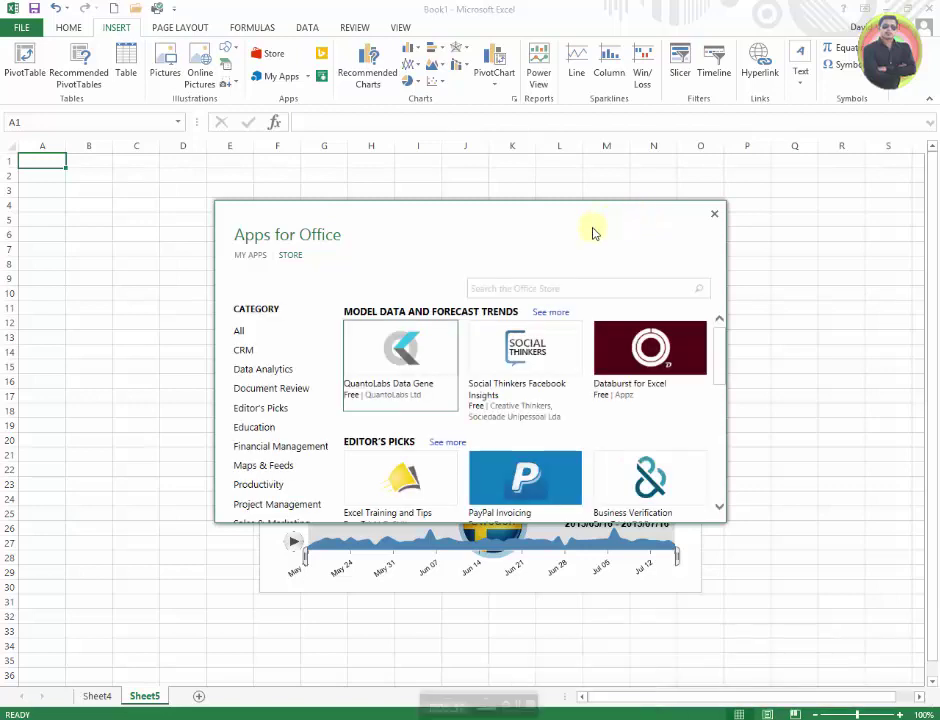
left_click(540, 287)
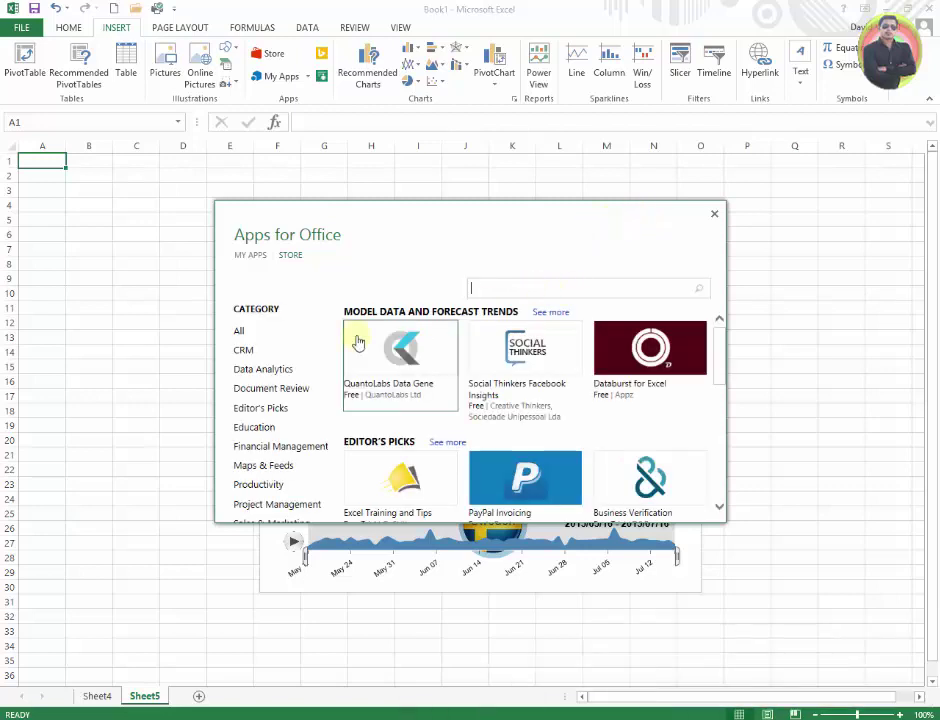
left_click(244, 351)
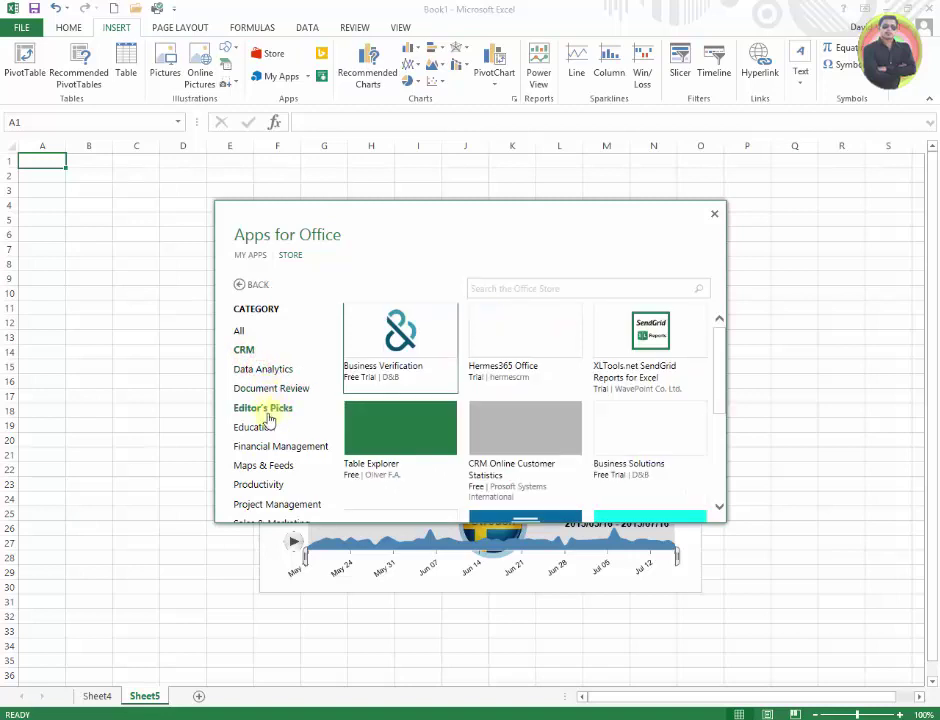
left_click(265, 410)
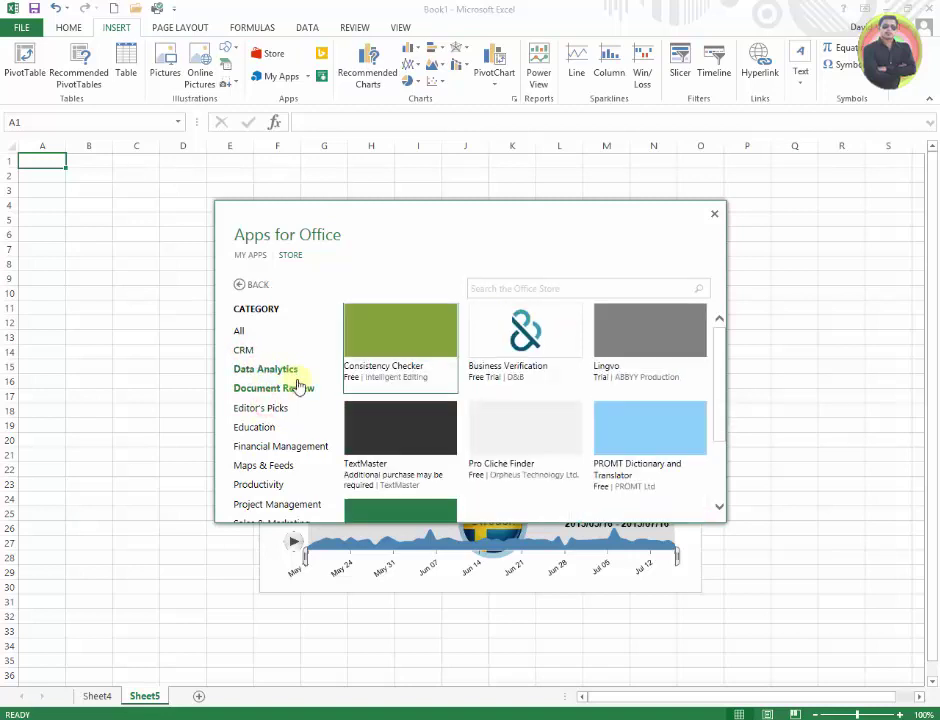
left_click(240, 427)
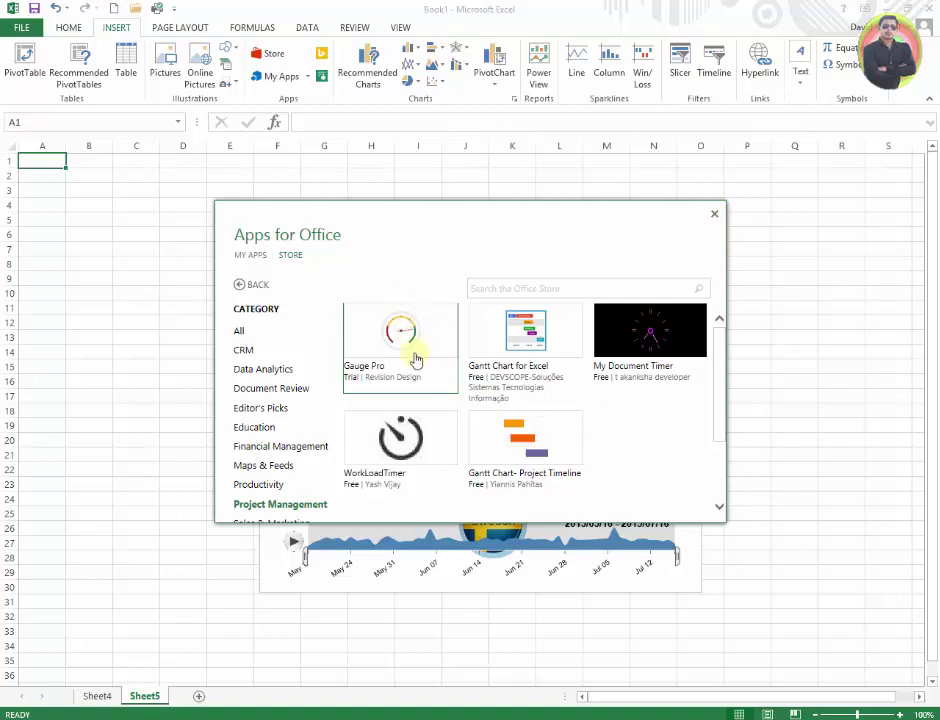
left_click(409, 331)
left_click(596, 470)
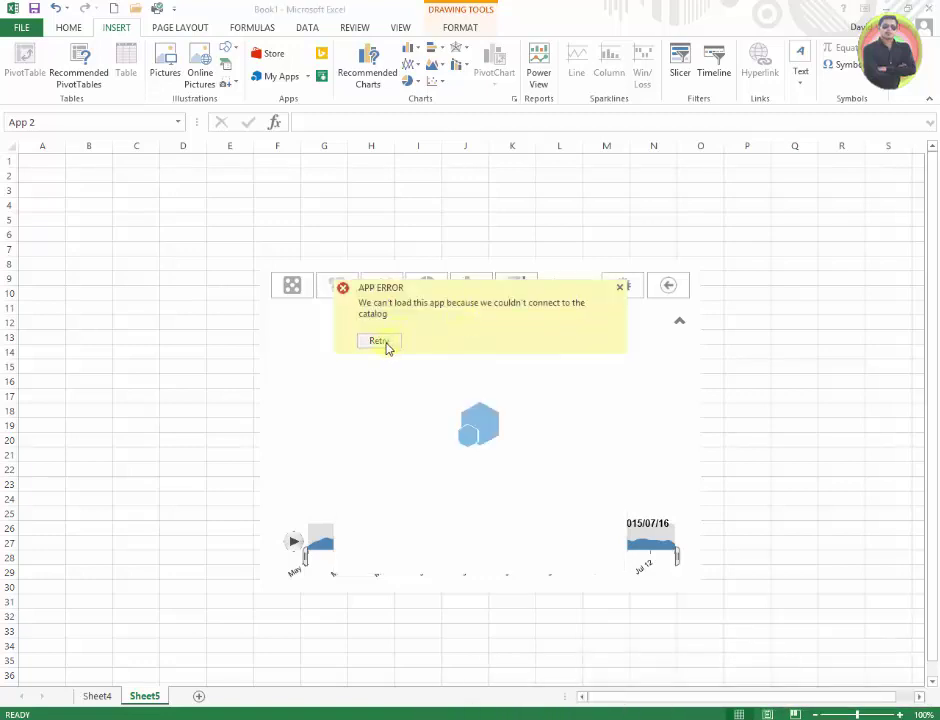
- Retry the app after its catalog connection error, click into it, and reopen the Office Store
left_click(386, 344)
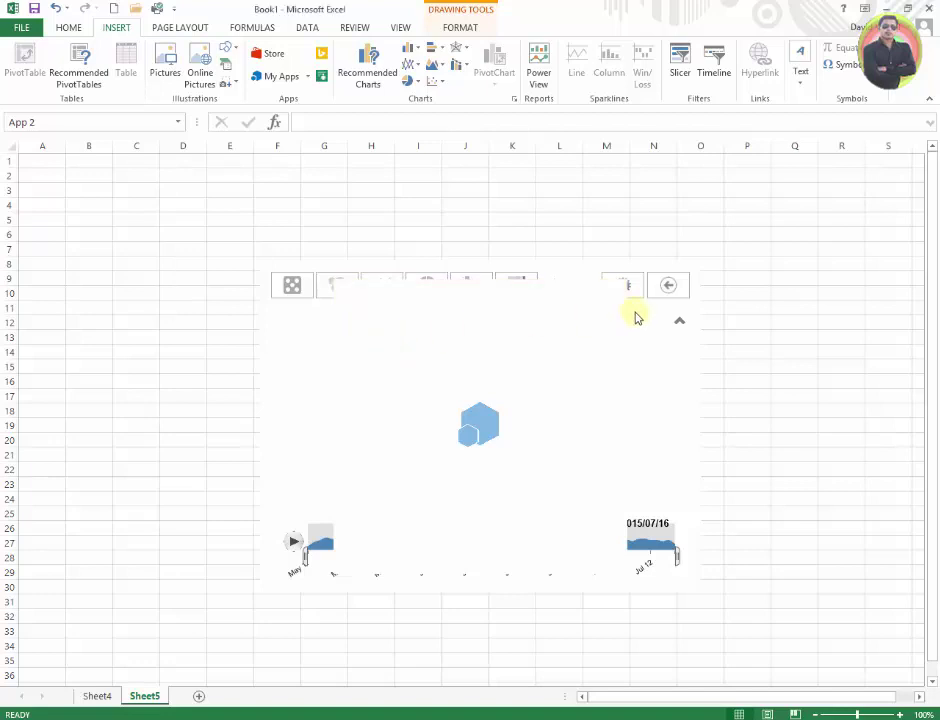
left_click(503, 354)
left_click(566, 292)
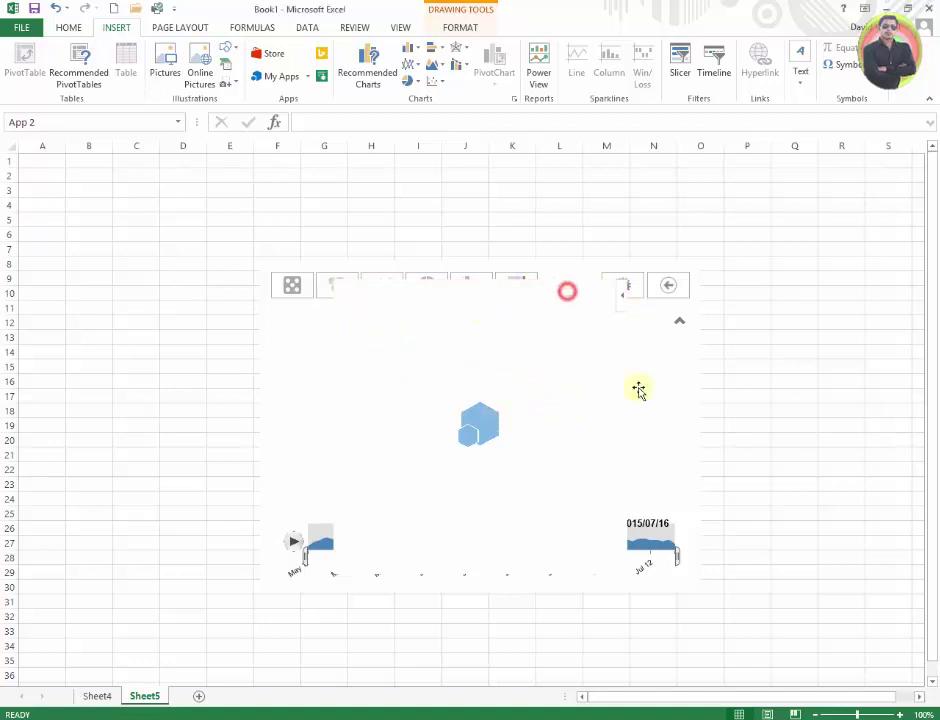
left_click(678, 384)
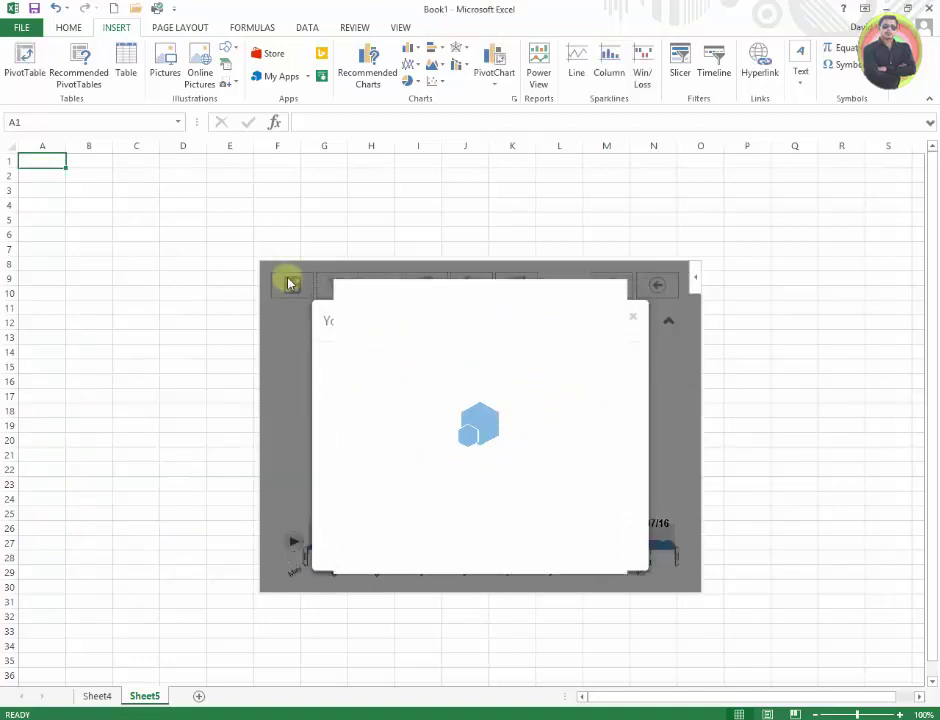
left_click(294, 263)
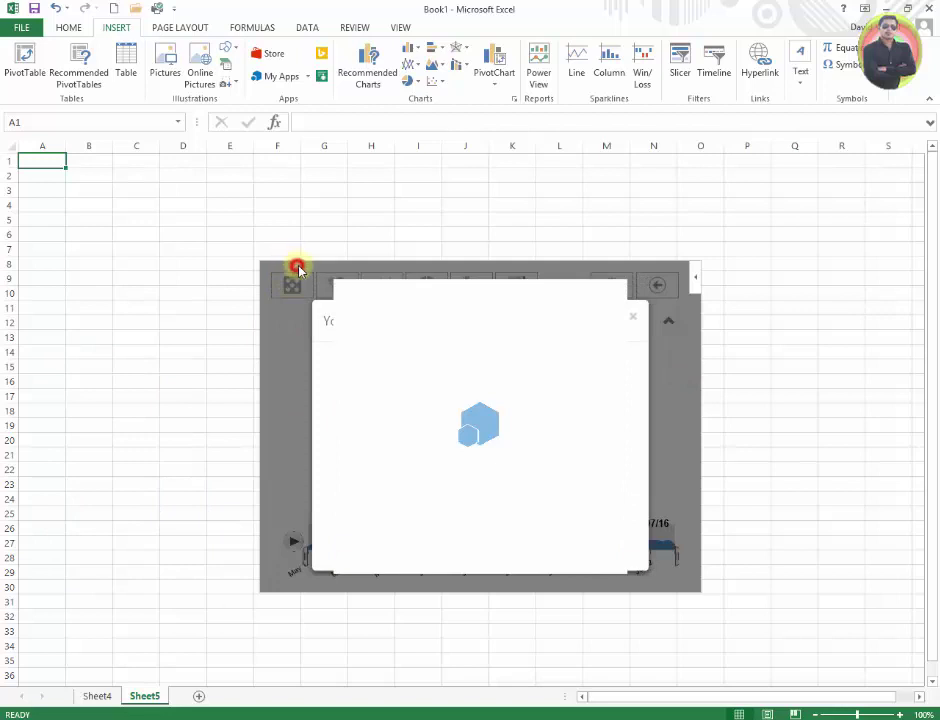
left_click(274, 62)
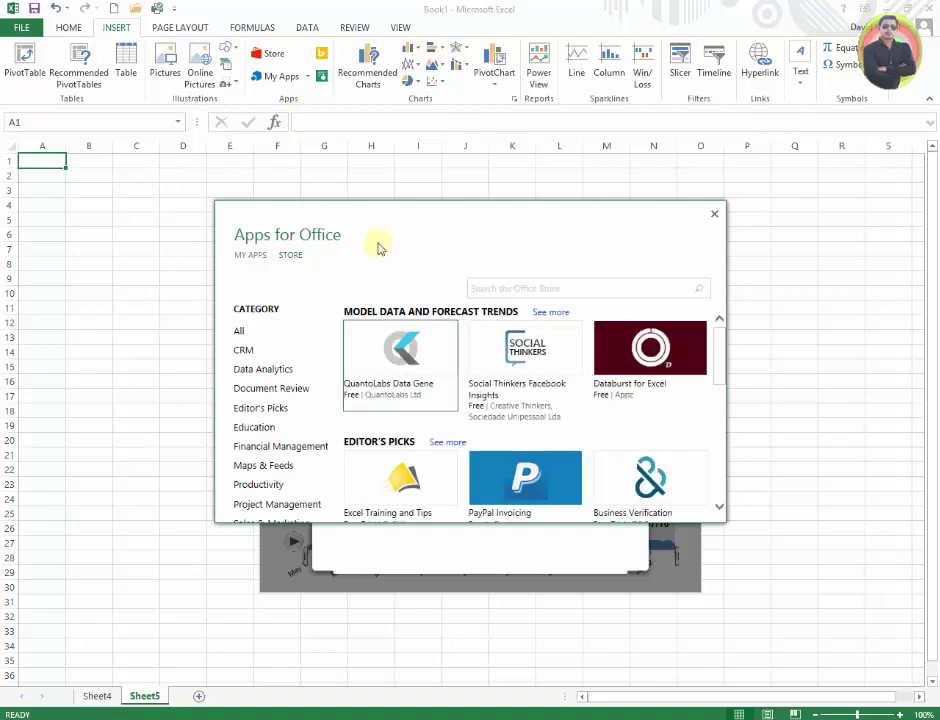
- Scroll the store list to Editor's Picks and the categories, clearing the accidental text highlight
mouse_move(720, 342)
left_mouse_down()
mouse_move(725, 462)
mouse_move(699, 327)
mouse_move(713, 365)
left_mouse_up()
left_click(712, 372)
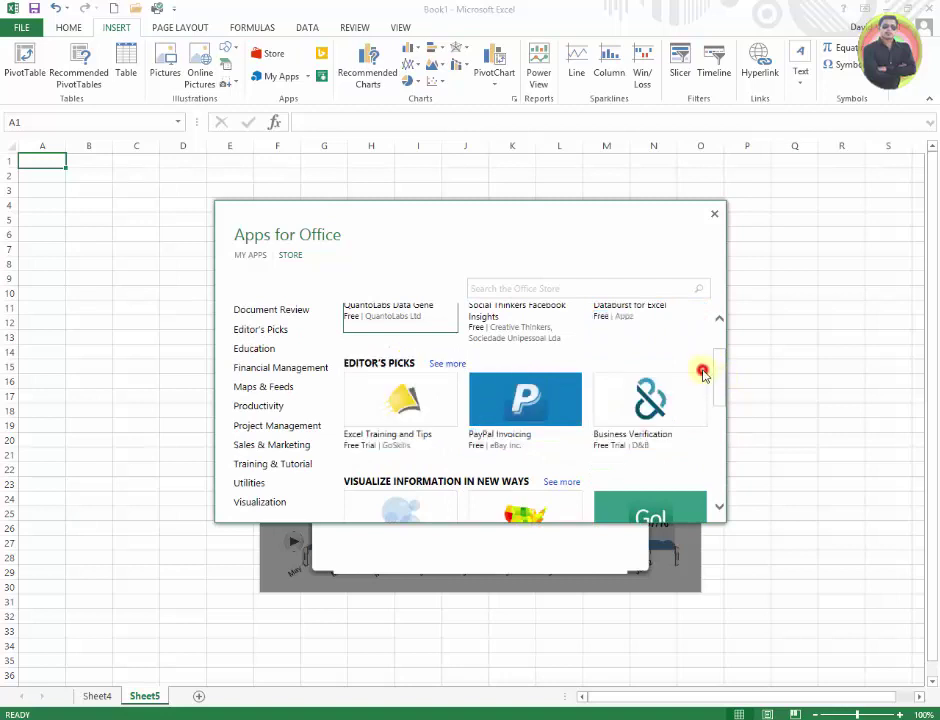